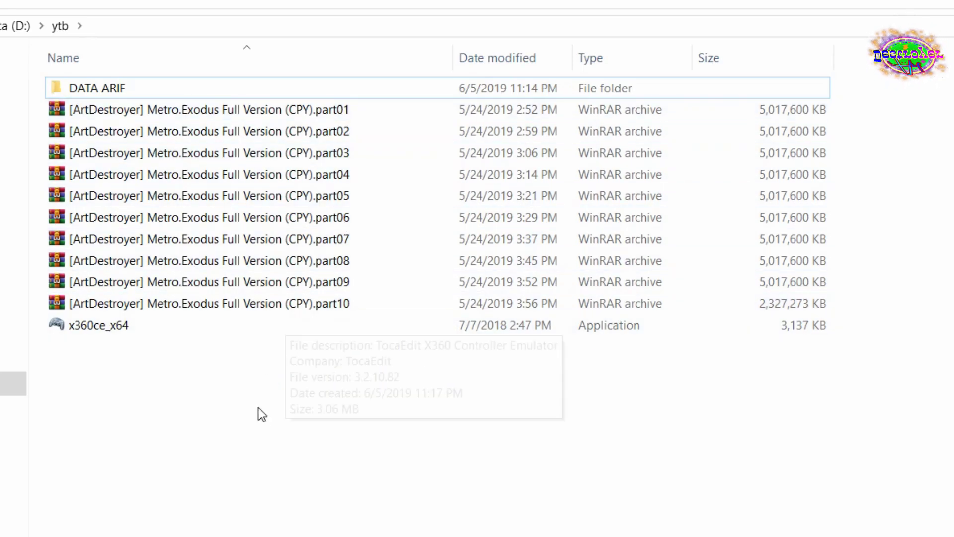
Step: Extract the Metro.Exodus part01 archive to D:\ytb\[ArtDestroyer] Metro.Exodus Full Version (CPY), entering the archive password
right_click(262, 113)
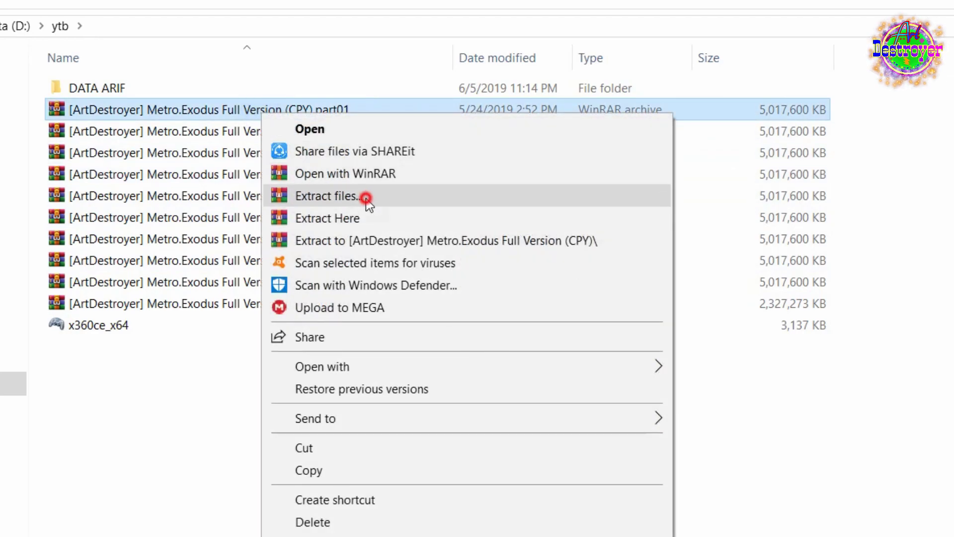
left_click(366, 195)
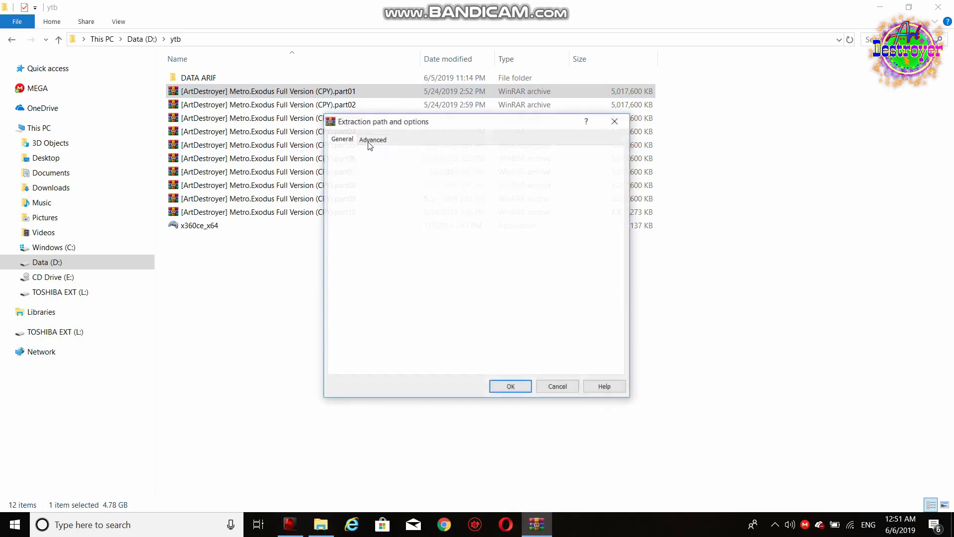
left_click_drag(399, 124, 461, 66)
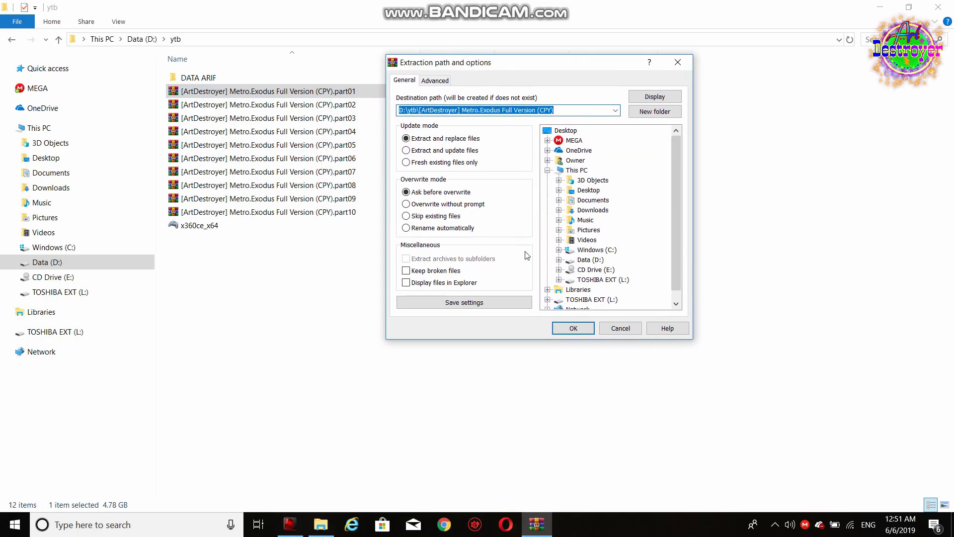
left_click(572, 329)
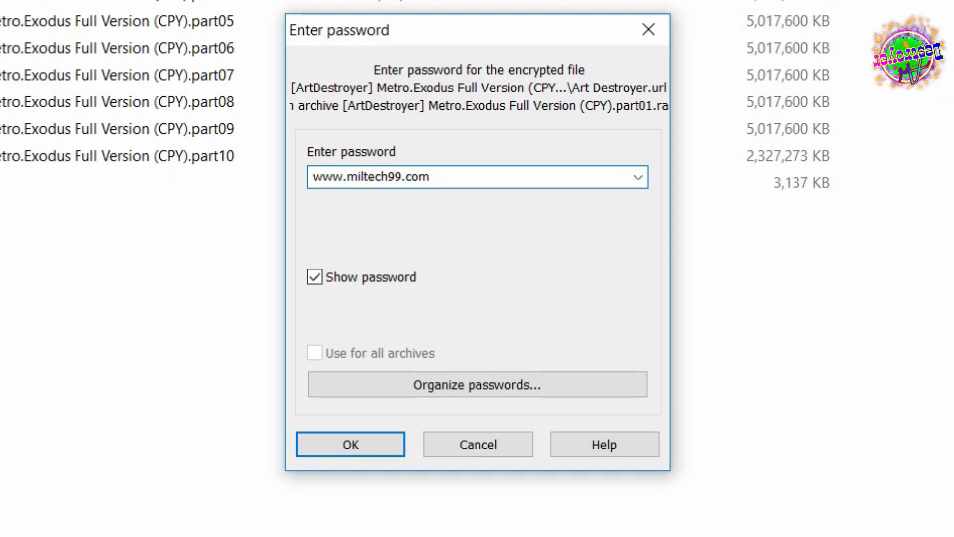
key("Return")
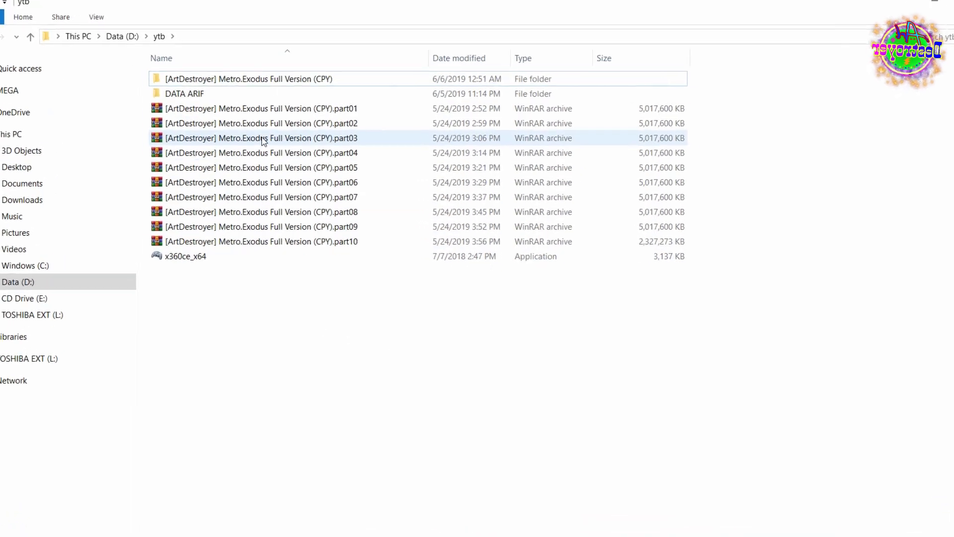
Step: Open the extracted [ArtDestroyer] Metro.Exodus Full Version (CPY) folder and go down to its innermost Metro.Exodus subfolder
left_click(282, 83)
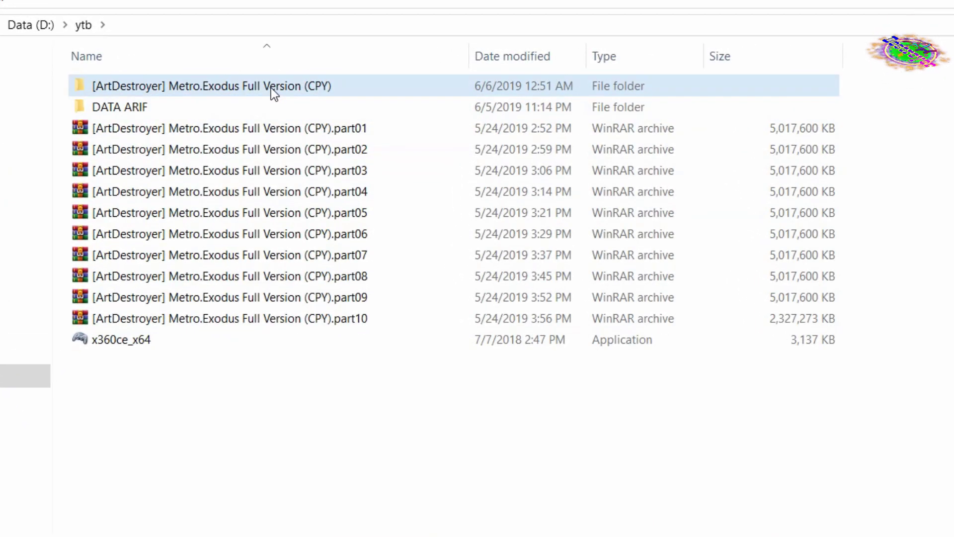
double_click(272, 88)
left_click(271, 87)
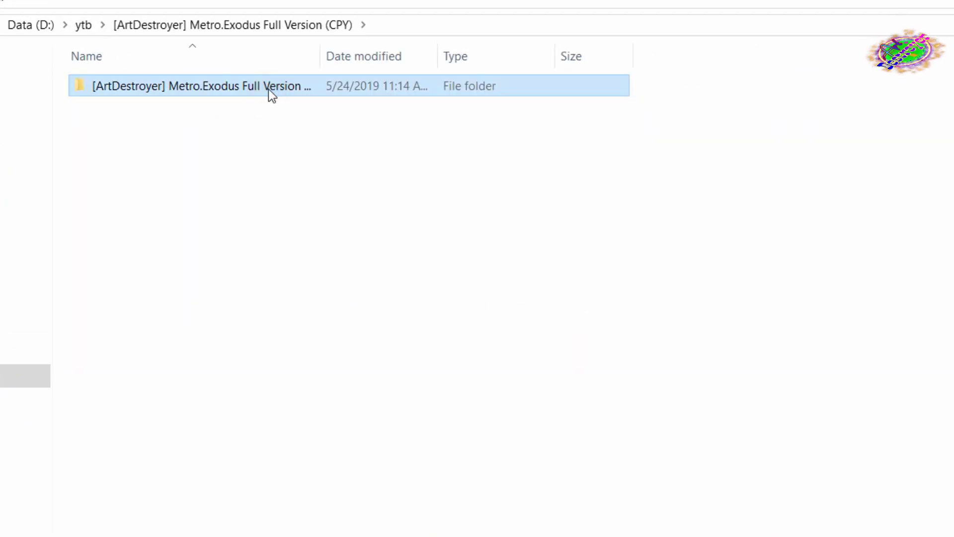
double_click(182, 88)
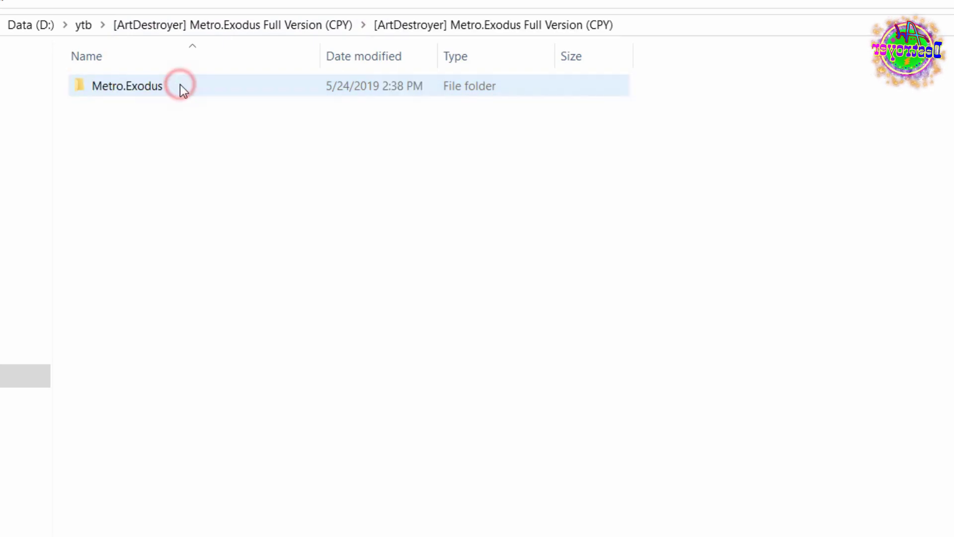
double_click(180, 85)
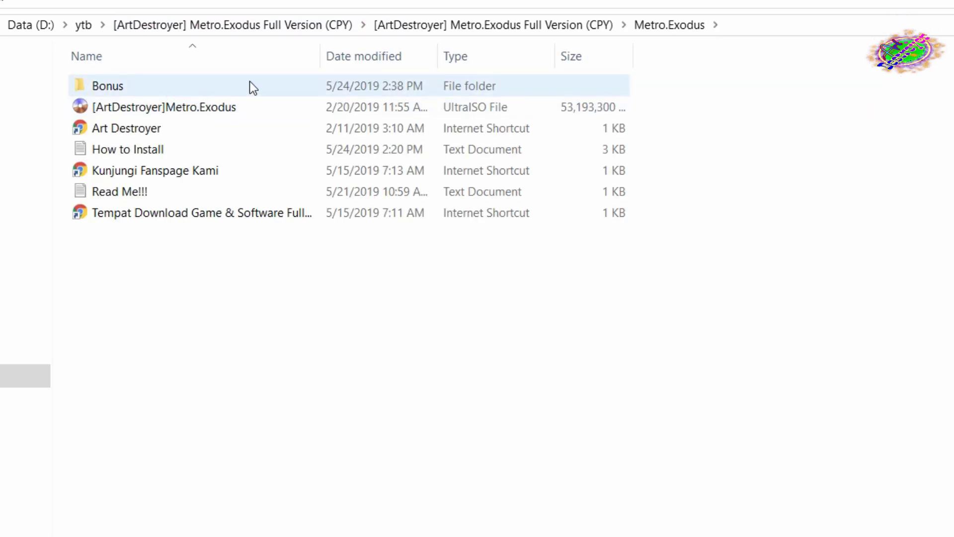
Step: Mount the [ArtDestroyer]Metro.Exodus disc image to drive E: with UltraISO
mouse_move(229, 109)
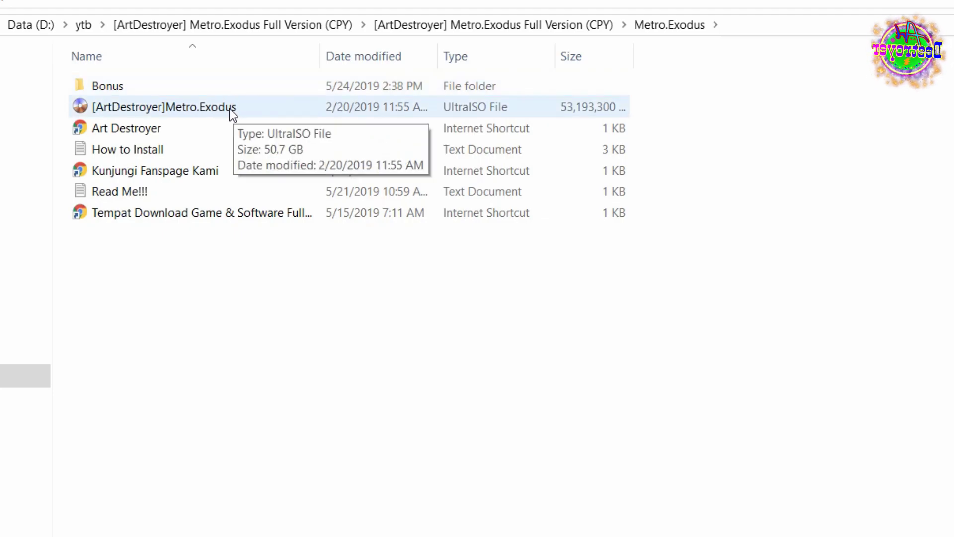
right_click(171, 108)
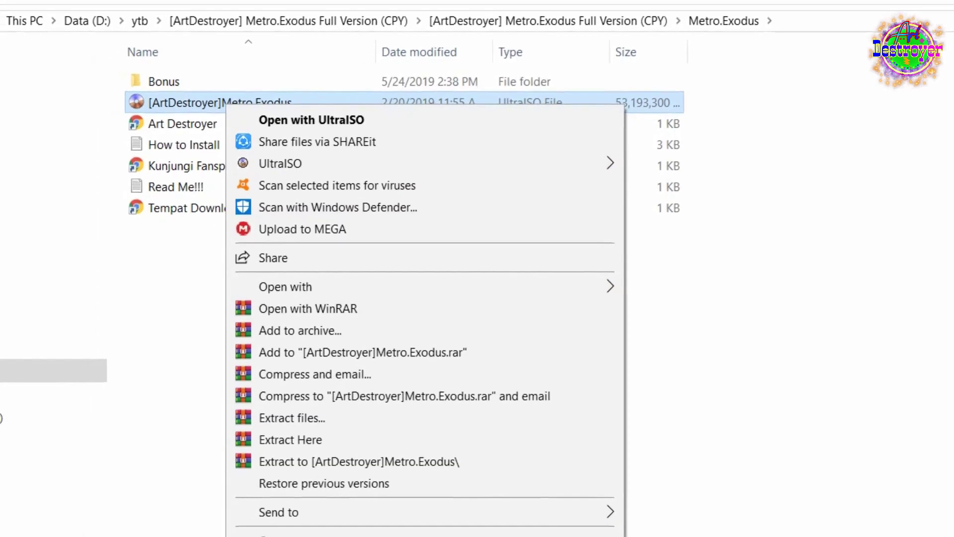
mouse_move(377, 158)
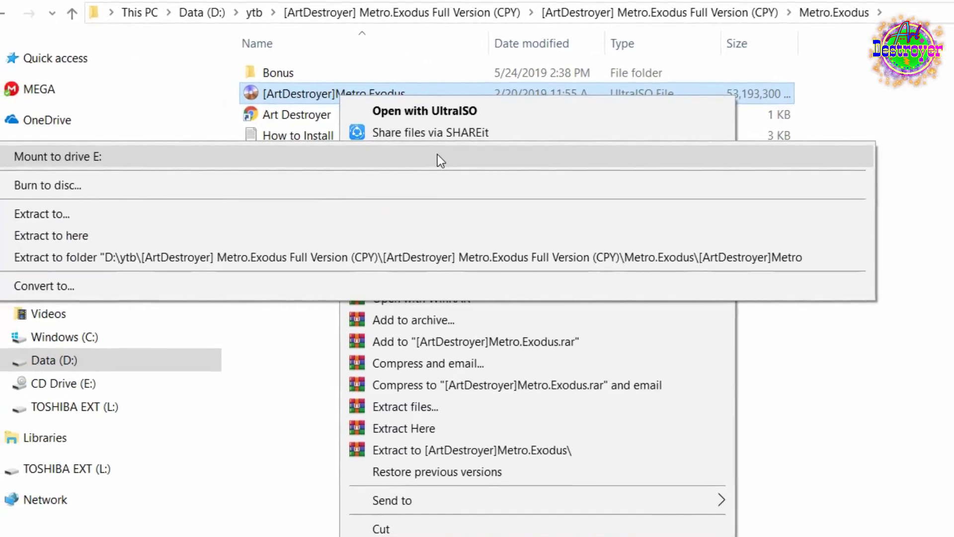
left_click(171, 156)
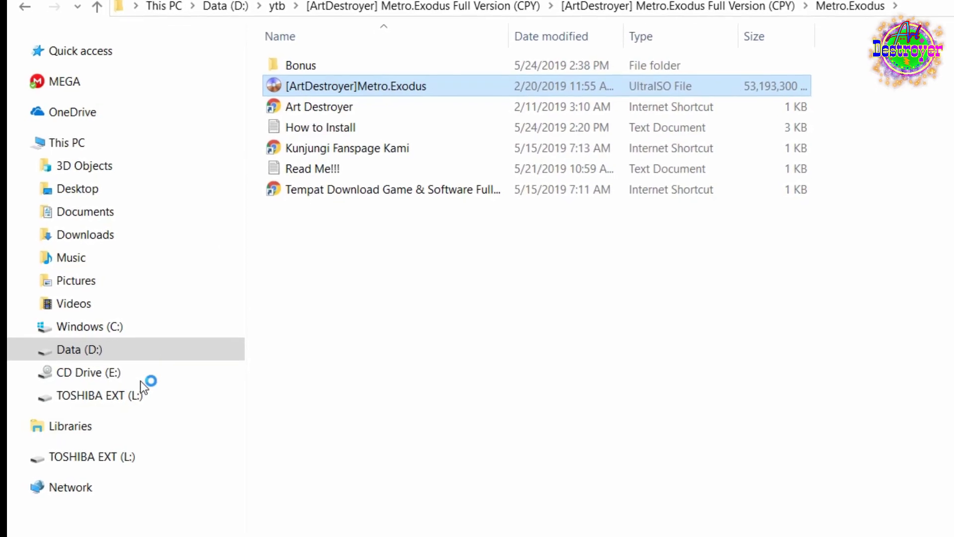
Step: Open the mounted CD Drive (E:) and launch its setup application
left_click(171, 400)
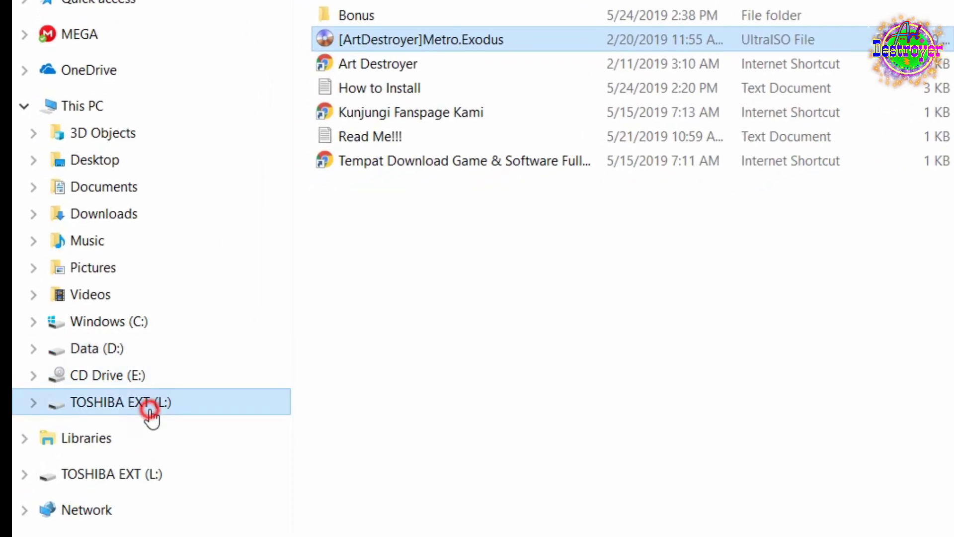
left_click(137, 378)
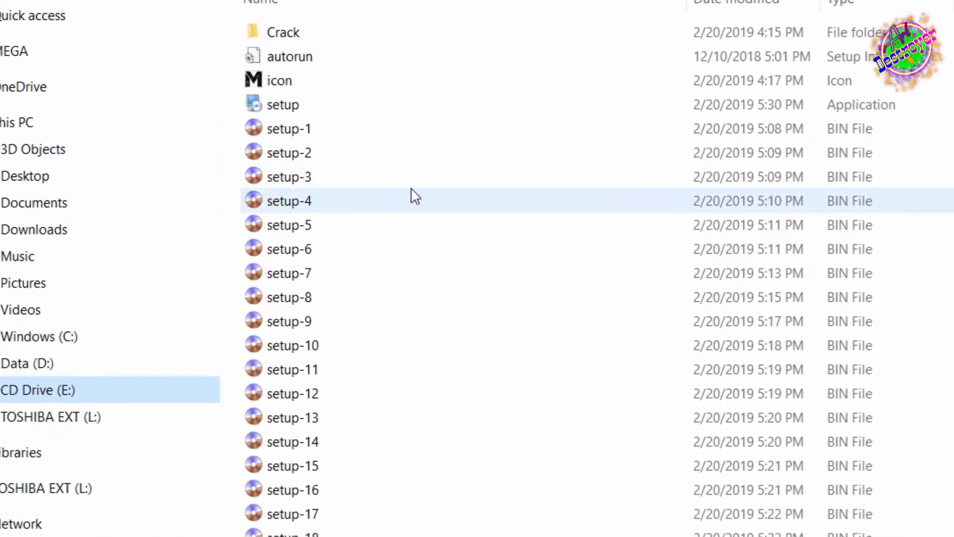
scroll(449, 151, "down", 2)
scroll(450, 153, "up", 2)
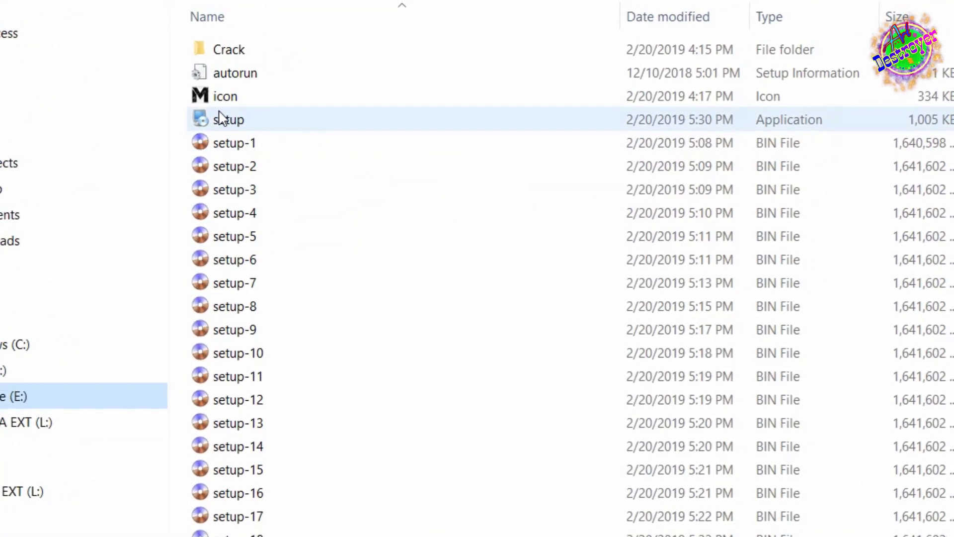
double_click(231, 125)
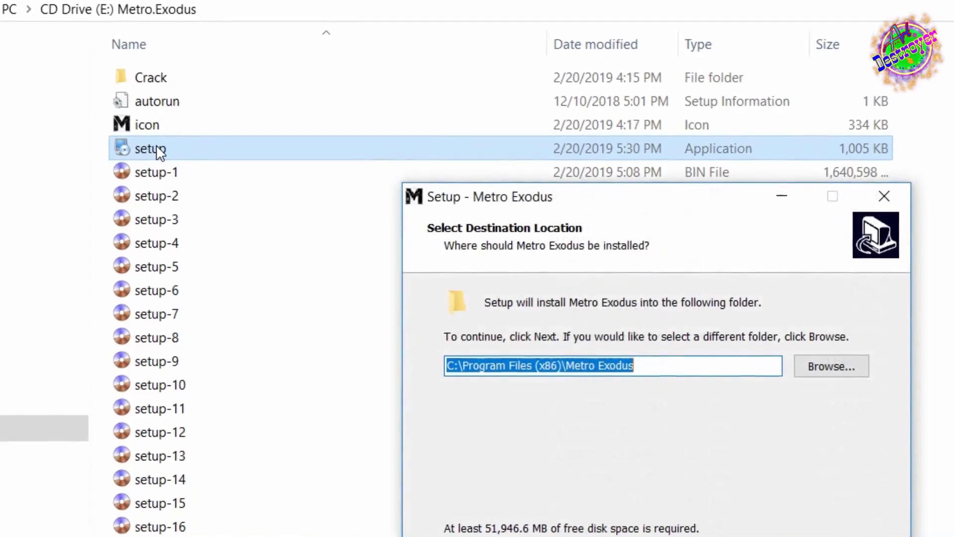
left_click_drag(537, 206, 393, 62)
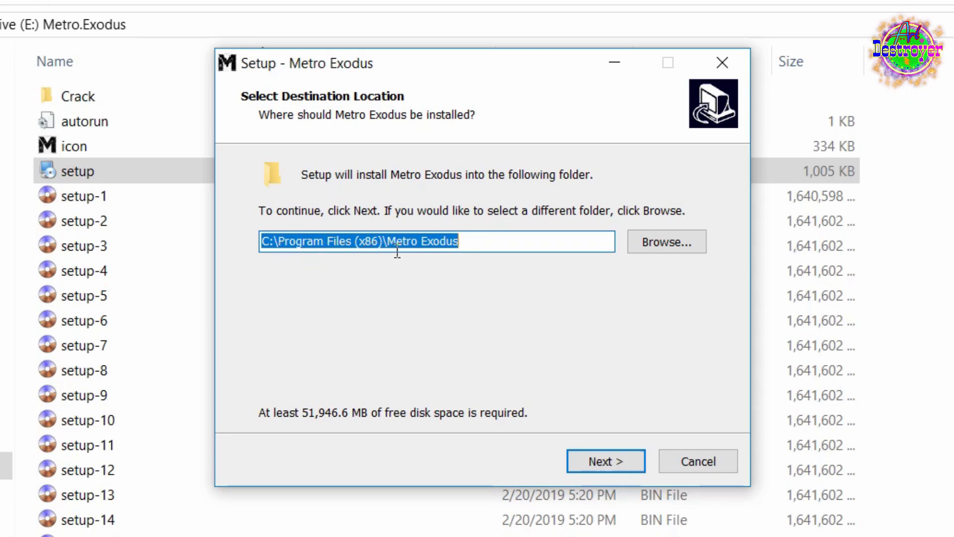
Step: Accept C:\Program Files (x86)\Metro Exodus as the install destination and agree to use the existing folder
left_click(618, 458)
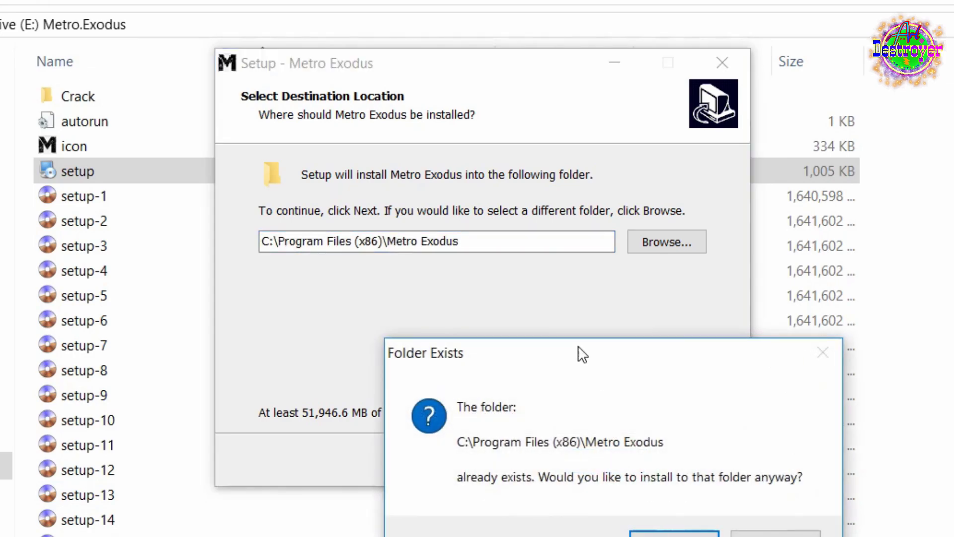
left_click_drag(558, 354, 712, 105)
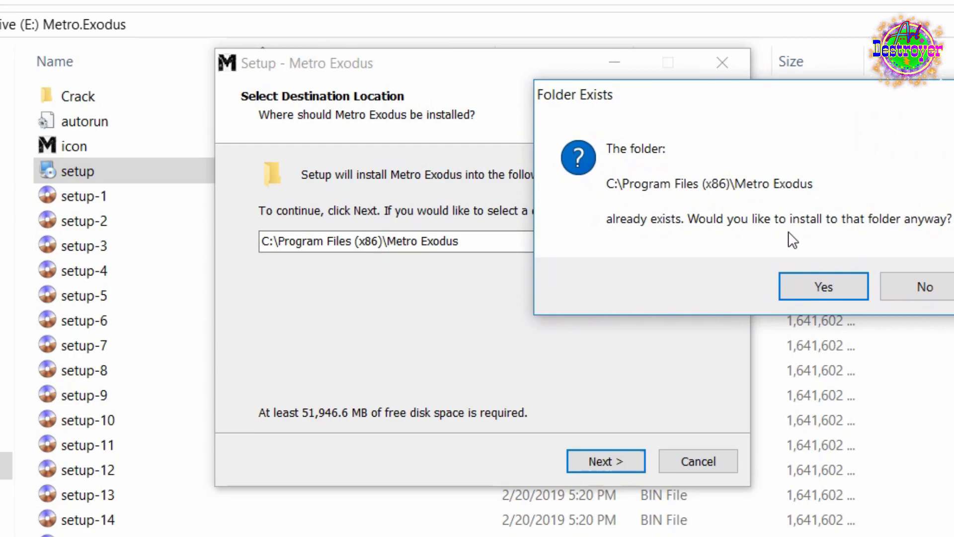
left_click(825, 284)
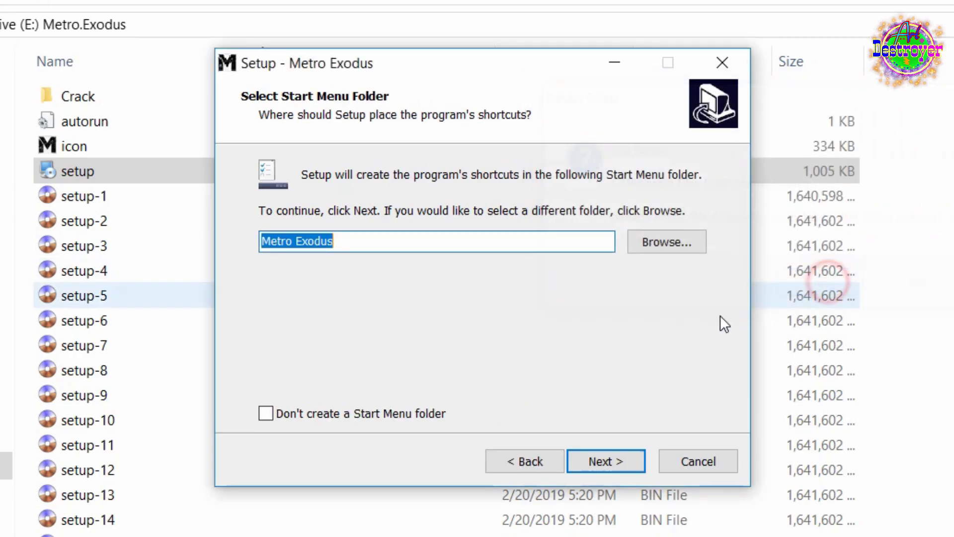
Step: Keep the Metro Exodus Start Menu folder and both the desktop and Quick Launch shortcuts, then run the installation and finish setup
left_click(609, 462)
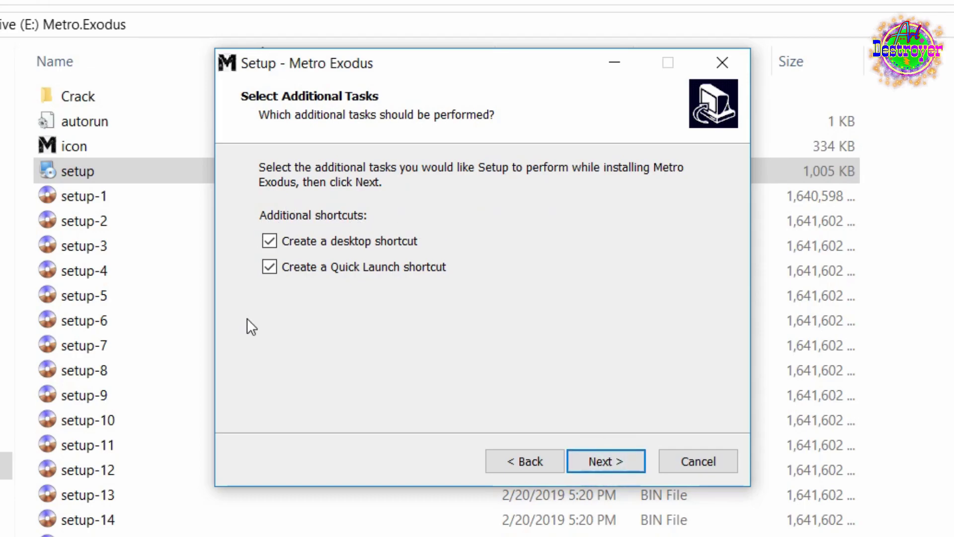
left_click(616, 457)
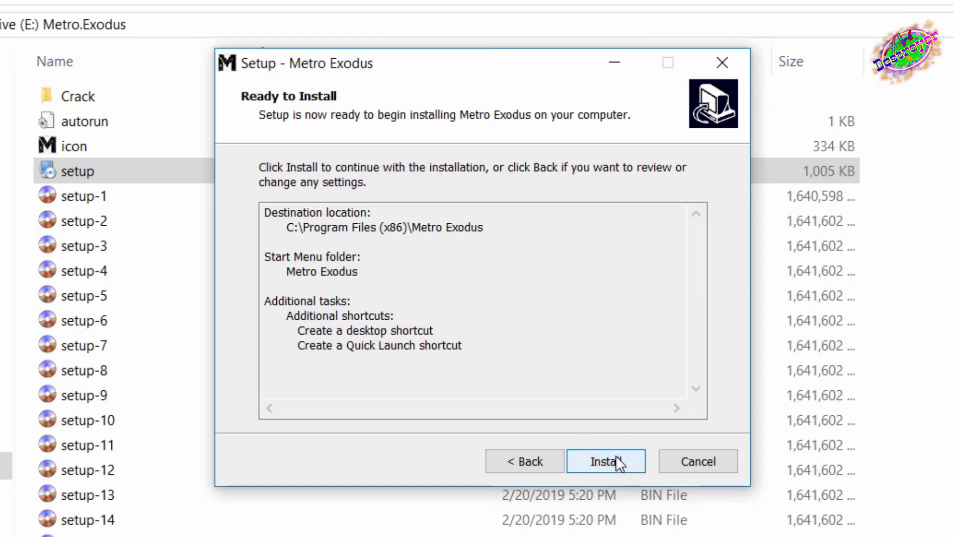
left_click(616, 454)
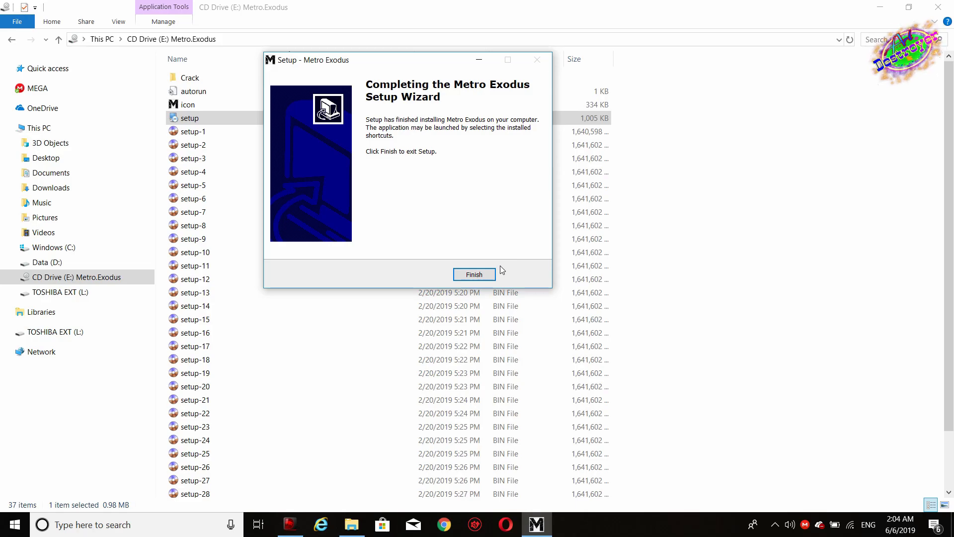
left_click(475, 275)
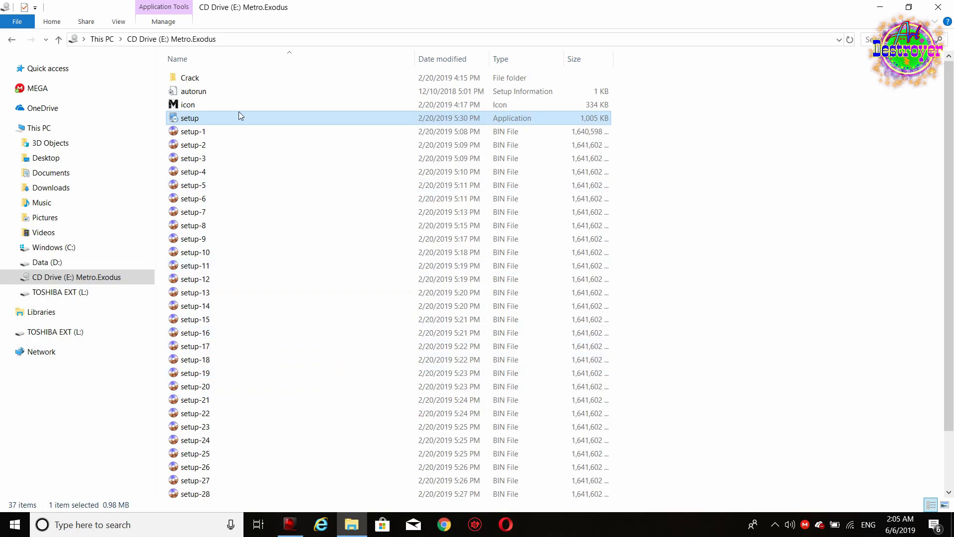
Step: Copy the CPY, steam_api64.dll and steamclient64.dll files from the Crack folder on drive E:
left_click(206, 79)
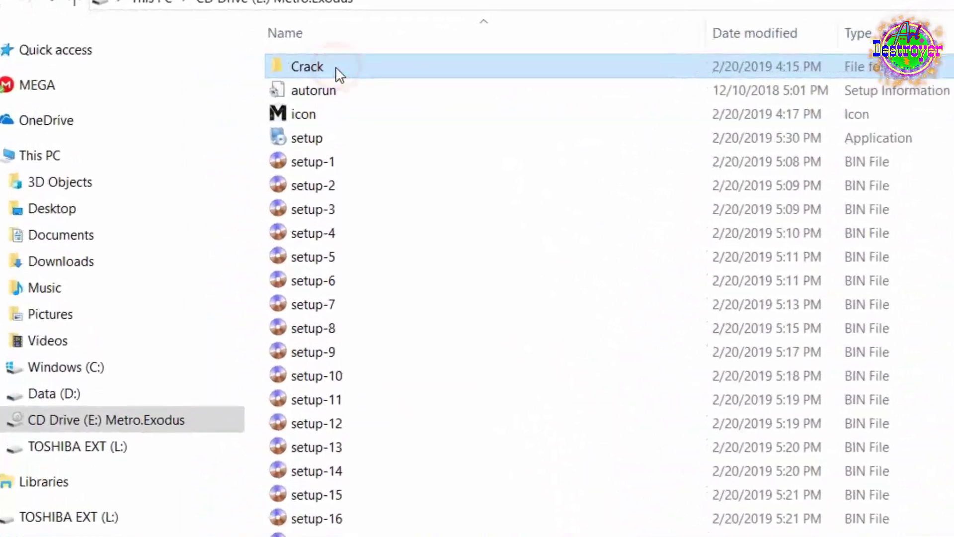
double_click(336, 70)
left_click_drag(387, 251, 313, 70)
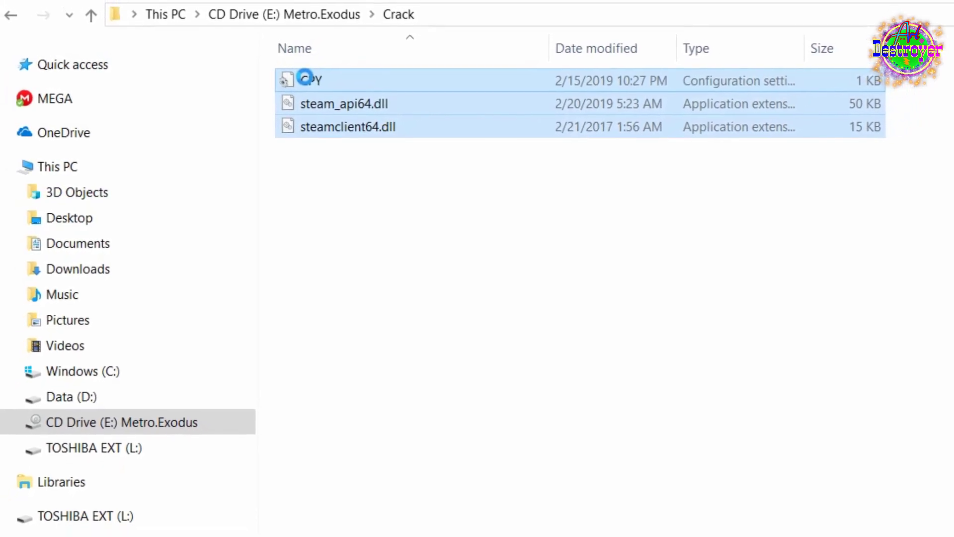
right_click(305, 78)
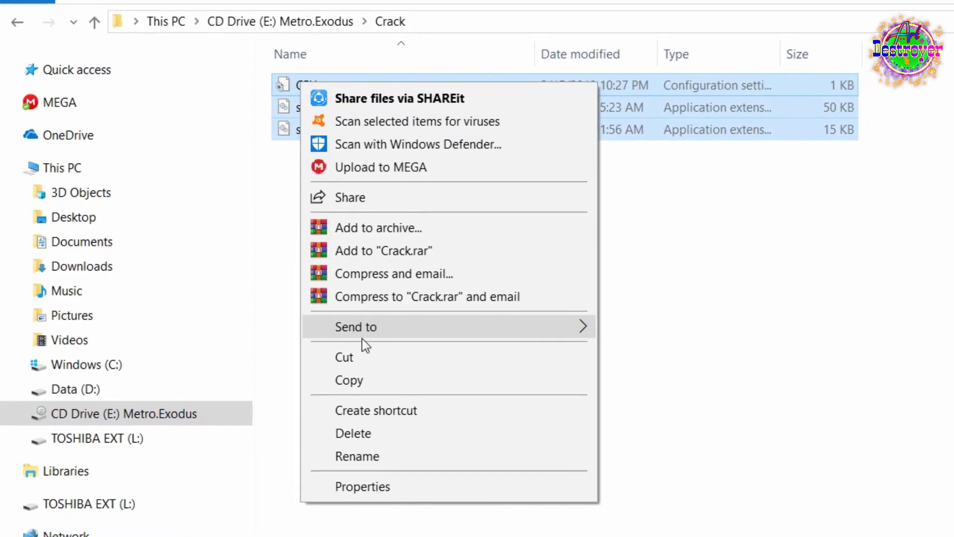
left_click(377, 383)
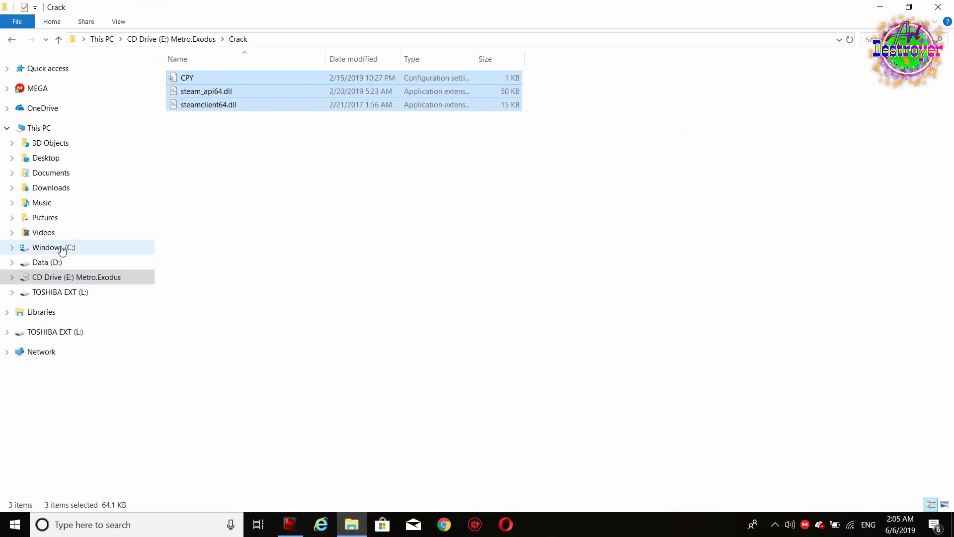
Step: Paste the copied files into C:\Program Files (x86)\Metro Exodus, replacing the existing steam_api64.dll
left_click(95, 313)
double_click(235, 199)
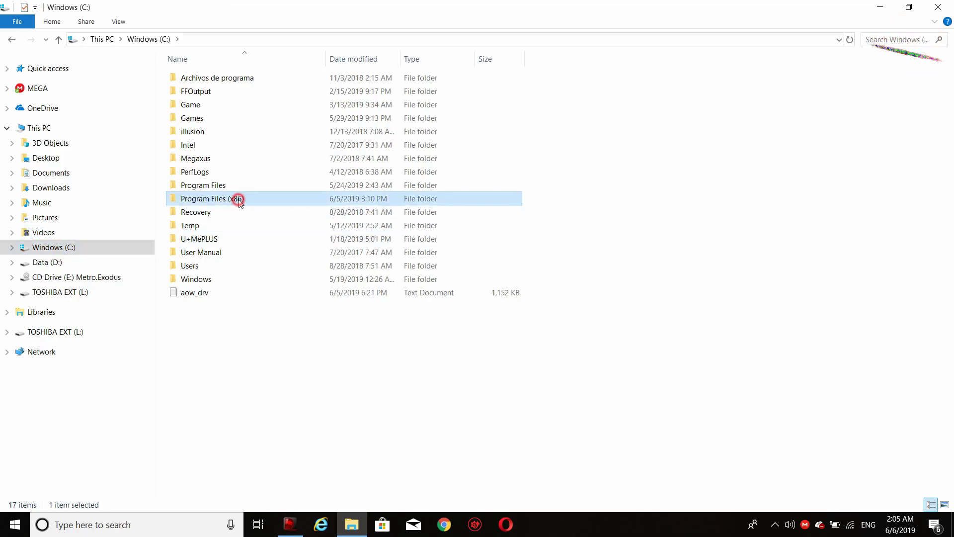
scroll(242, 204, "down", 9)
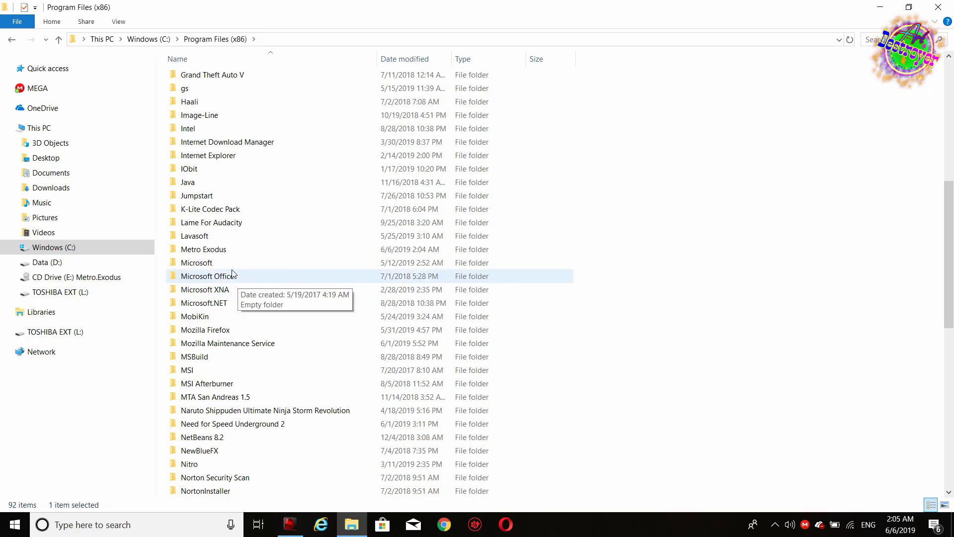
double_click(222, 249)
left_click(581, 199)
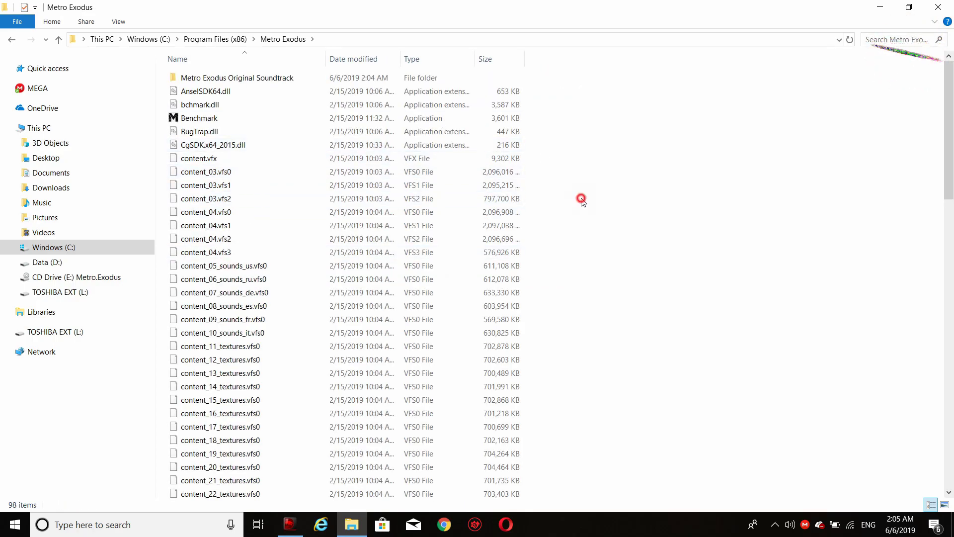
right_click(728, 131)
left_click(751, 215)
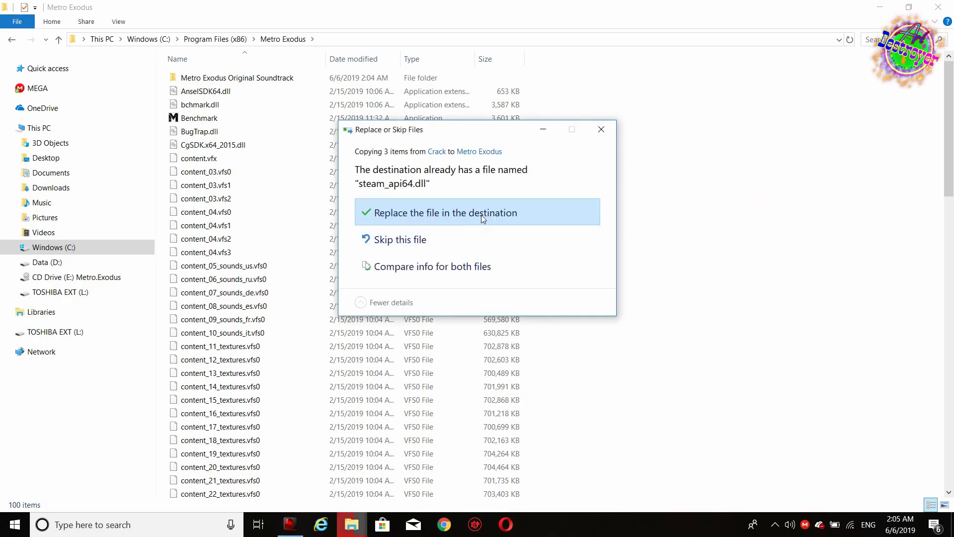
left_click(481, 215)
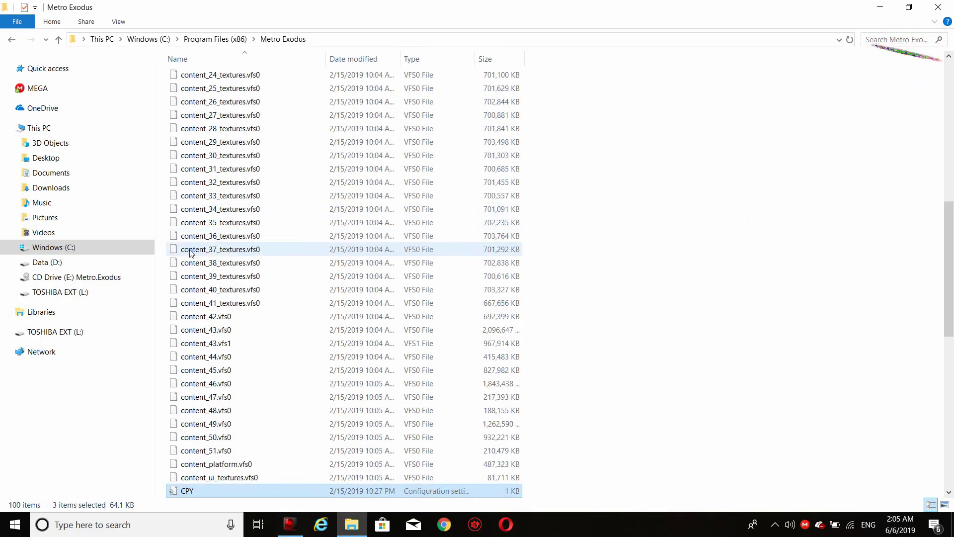
Step: Open the ytb folder on drive D: and copy the x360ce_x64 application
left_click(81, 262)
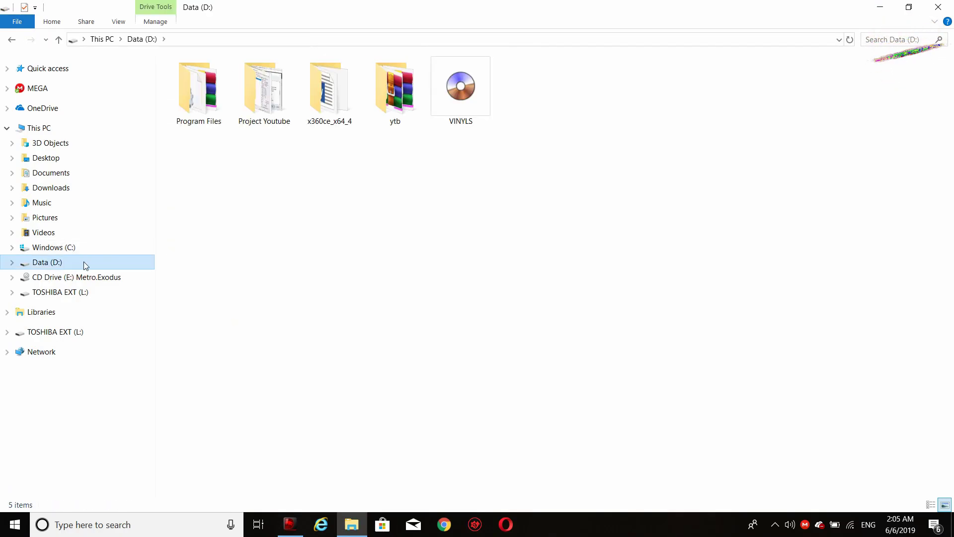
double_click(405, 107)
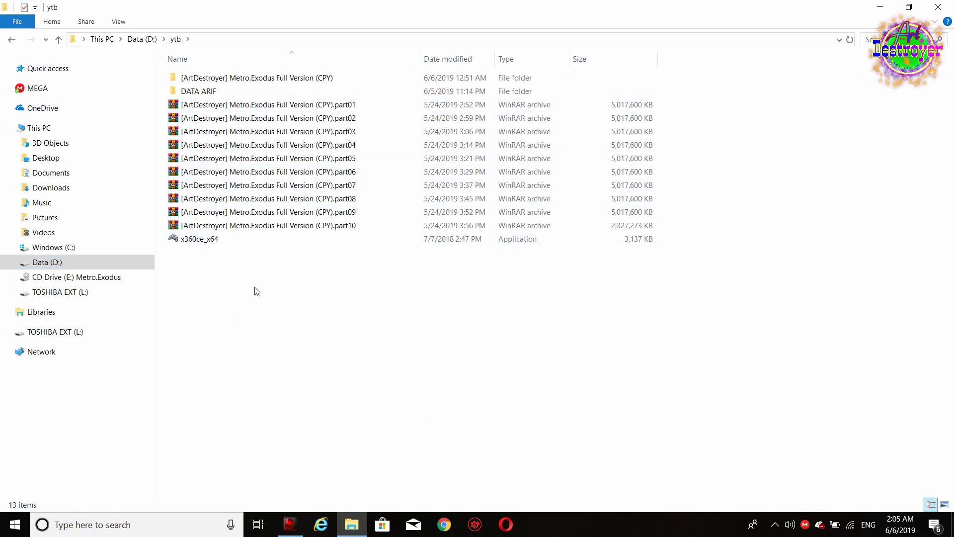
double_click(205, 241)
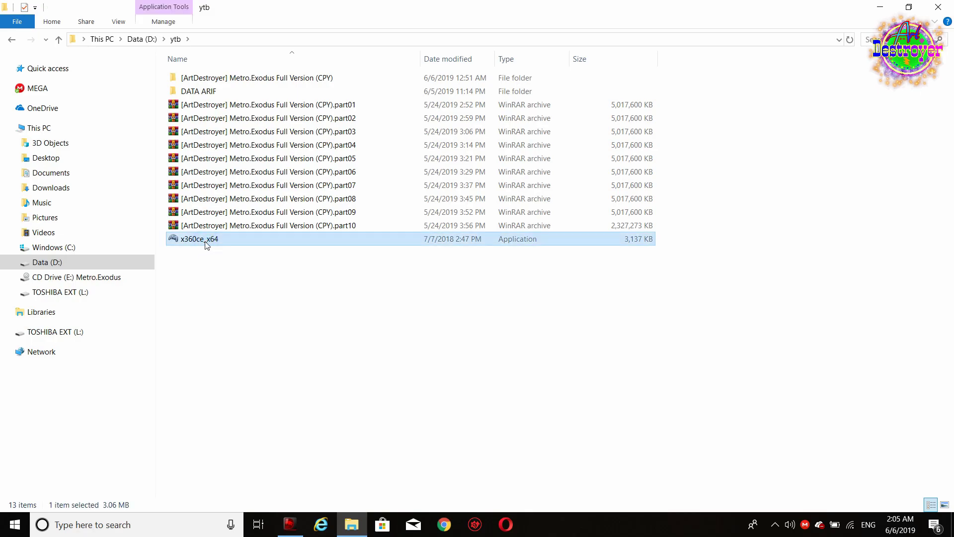
right_click(208, 246)
mouse_move(238, 398)
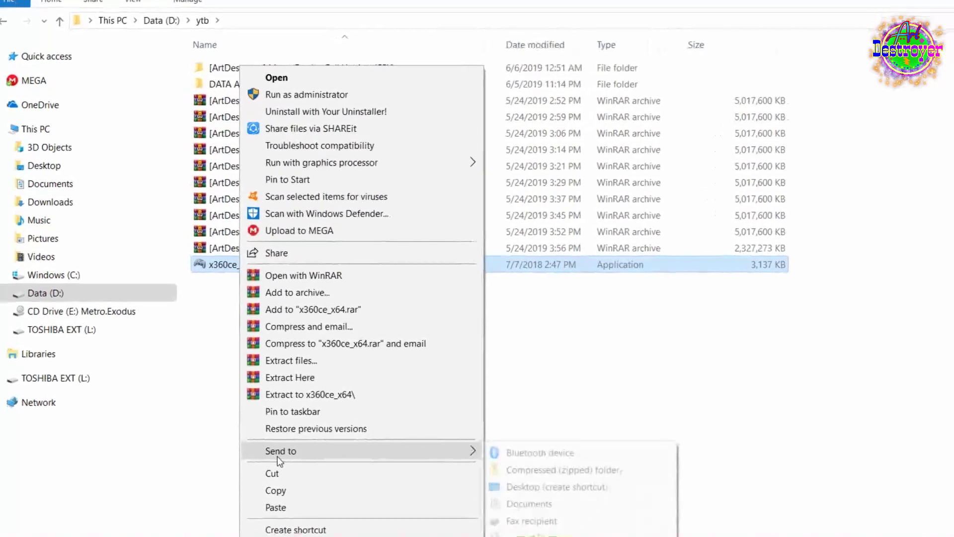
left_click(275, 489)
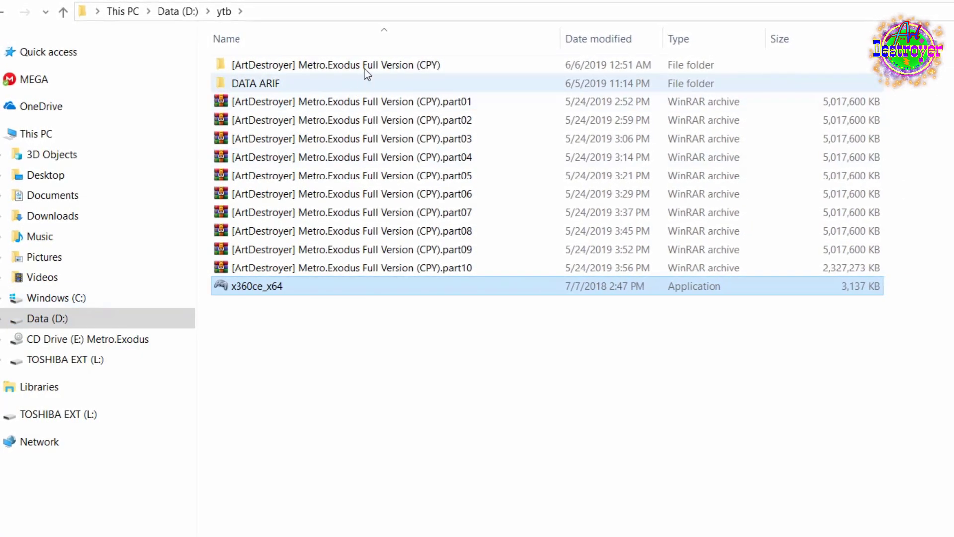
Step: Look through the extracted Metro.Exodus folder and its Bonus subfolder, and return to the ytb folder
double_click(366, 64)
double_click(365, 66)
double_click(363, 65)
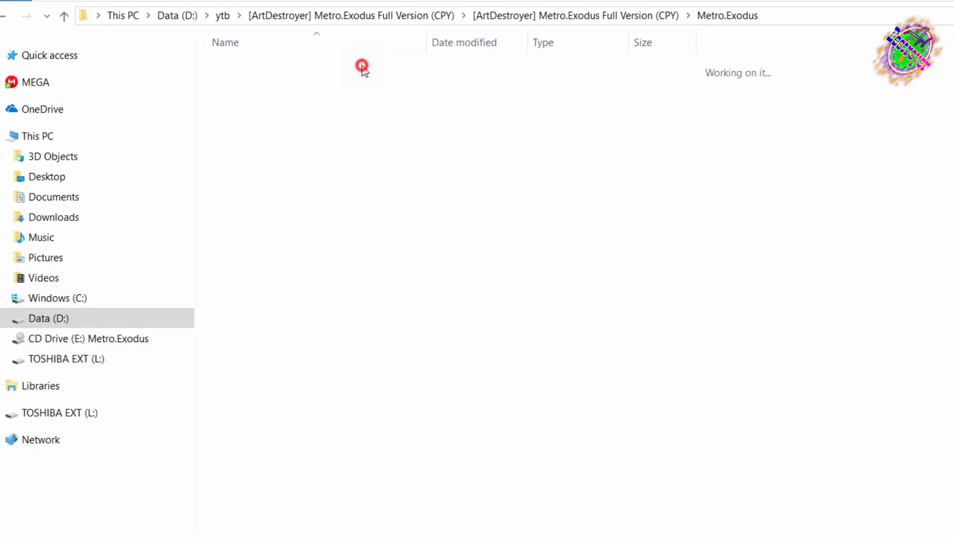
double_click(229, 69)
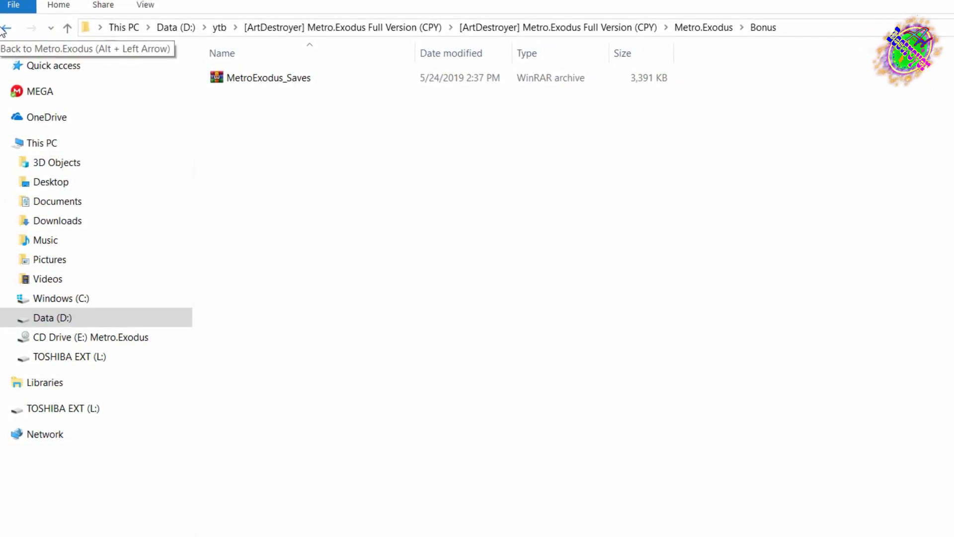
left_click(5, 29)
left_click(6, 33)
left_click(6, 33)
left_click(6, 32)
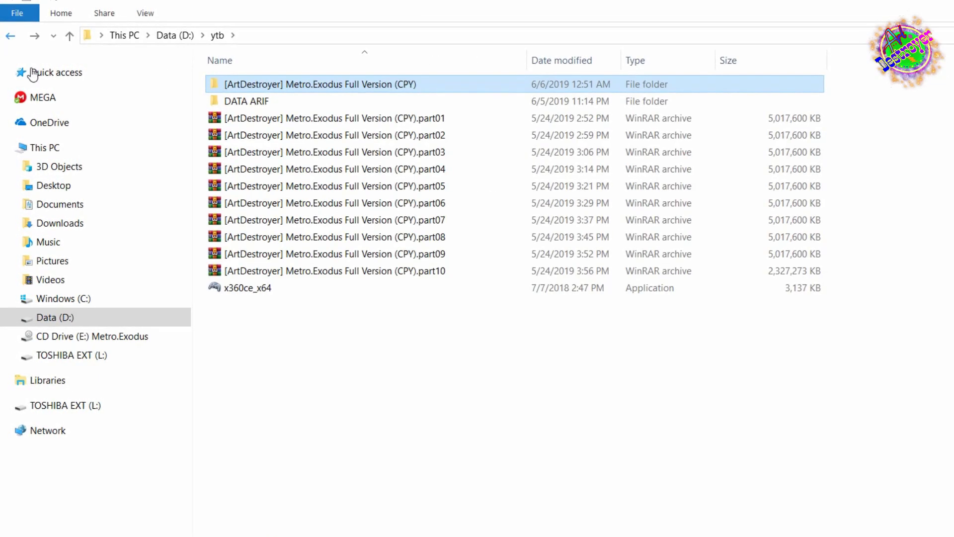
Step: Copy x360ce_x64 again and paste it into C:\Program Files (x86)\Metro Exodus
left_click(238, 288)
right_click(238, 288)
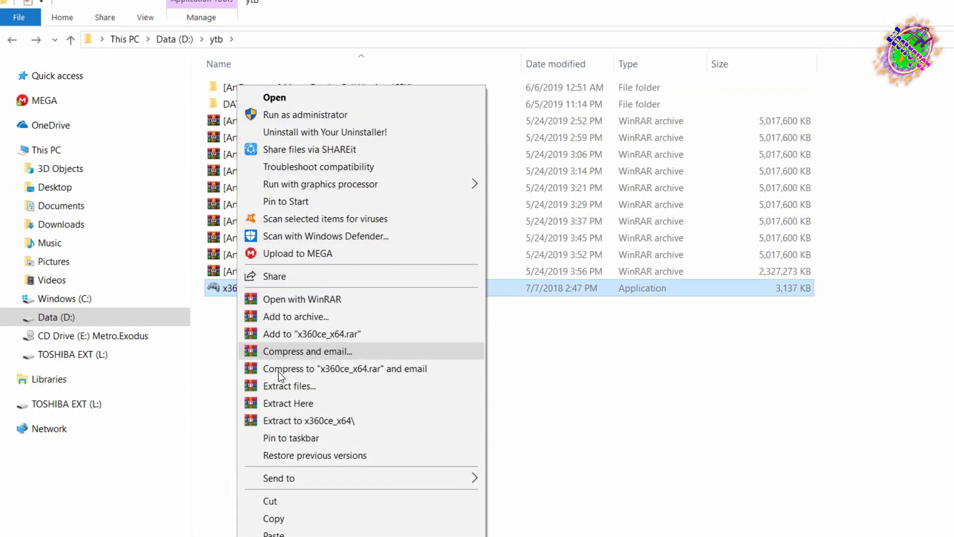
left_click(286, 517)
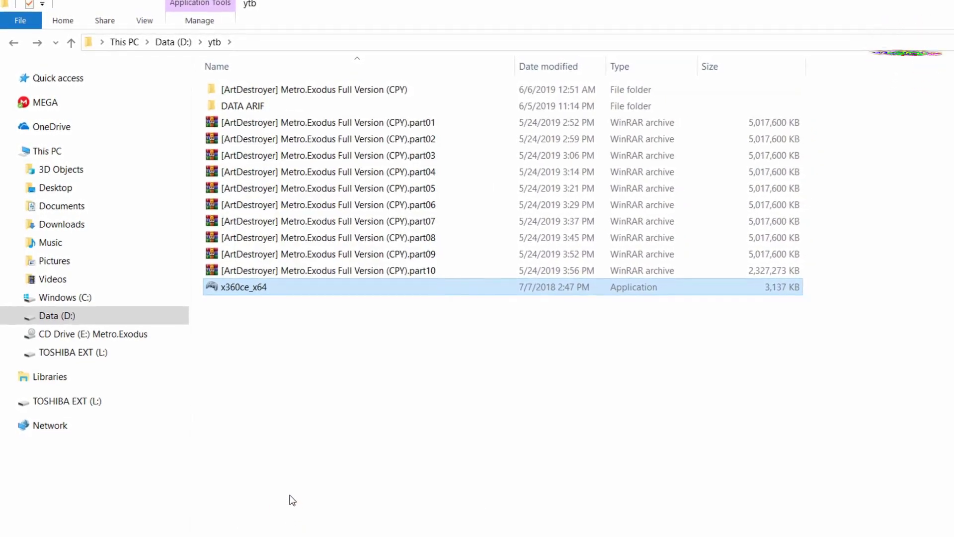
left_click(113, 297)
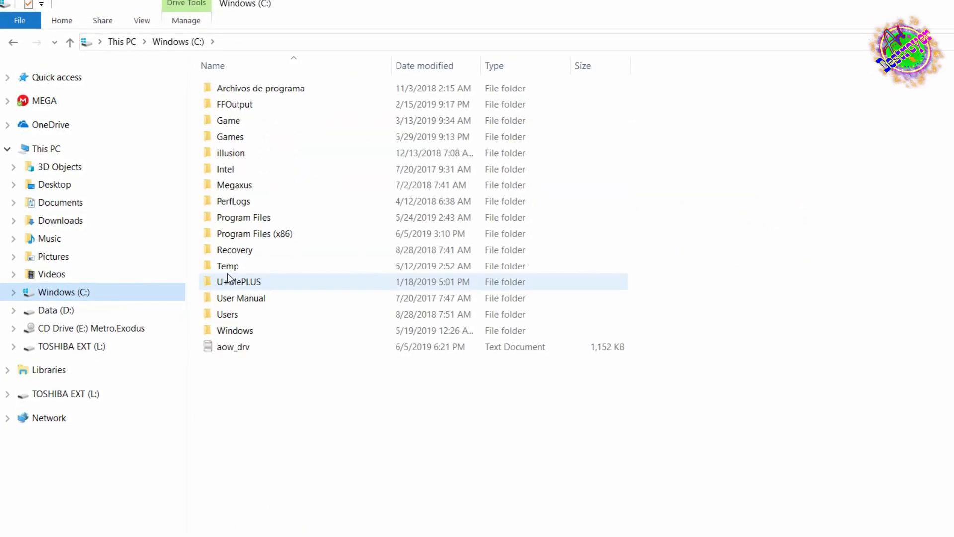
double_click(279, 234)
scroll(327, 416, "down", 5)
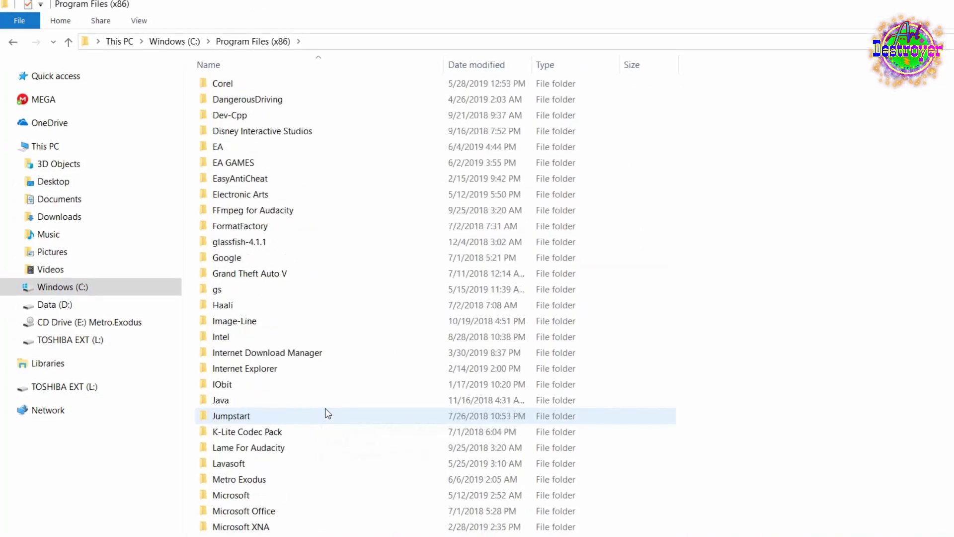
scroll(333, 412, "down", 1)
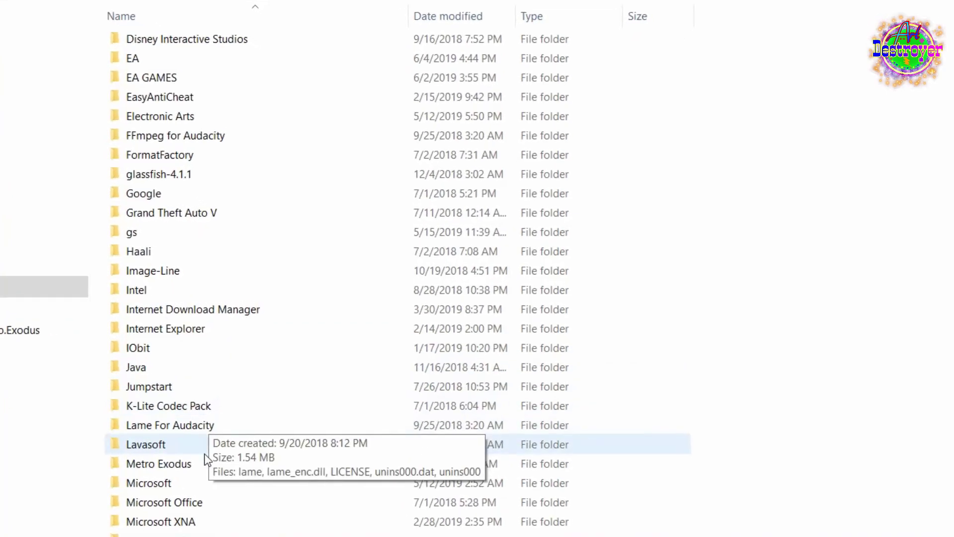
left_click(201, 465)
right_click(899, 255)
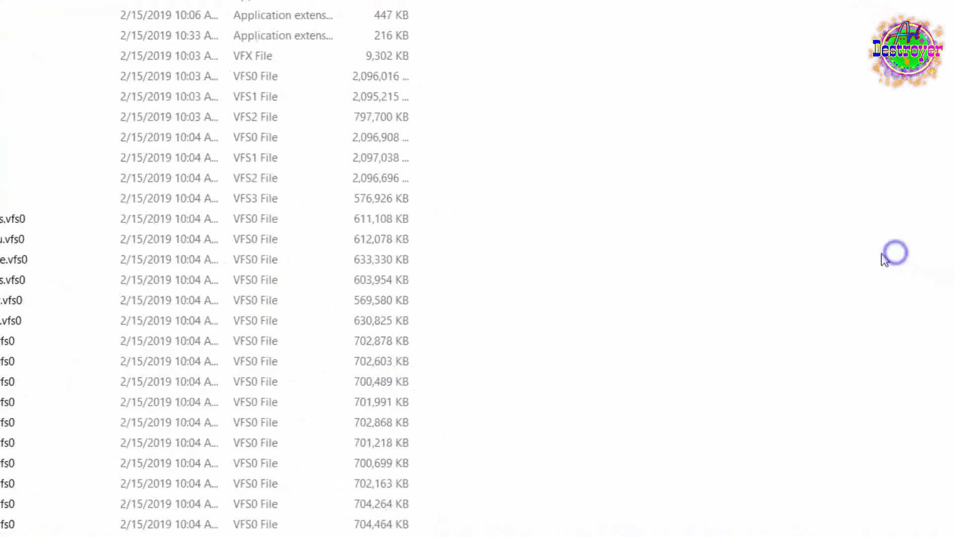
left_click(765, 330)
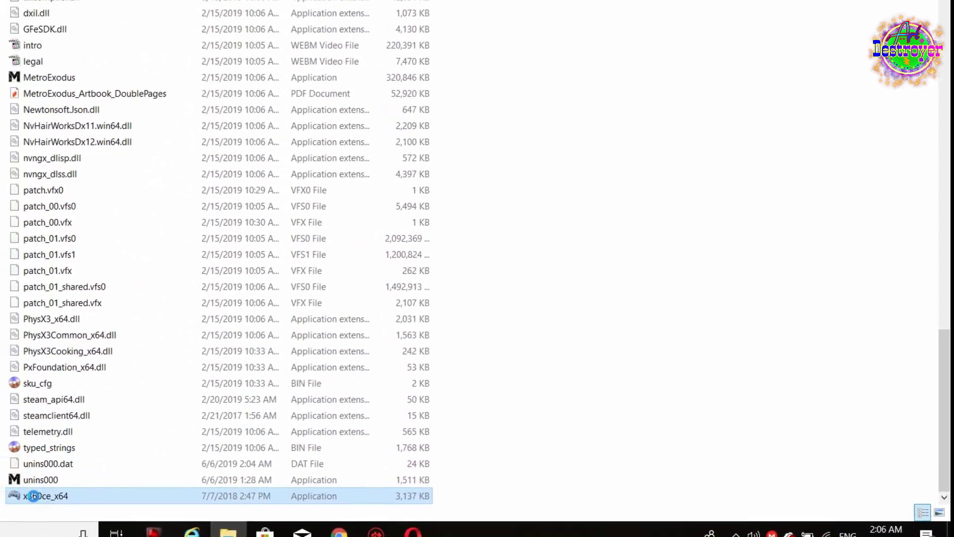
Step: Launch x360ce_x64 from the Metro Exodus folder and create the missing xinput1_3.dll file
right_click(11, 498)
left_click(196, 37)
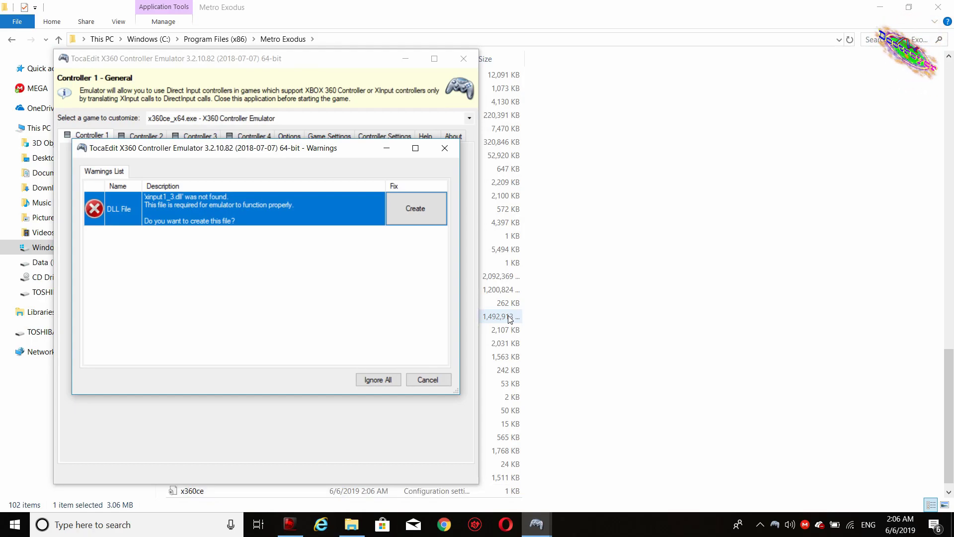
left_click(416, 208)
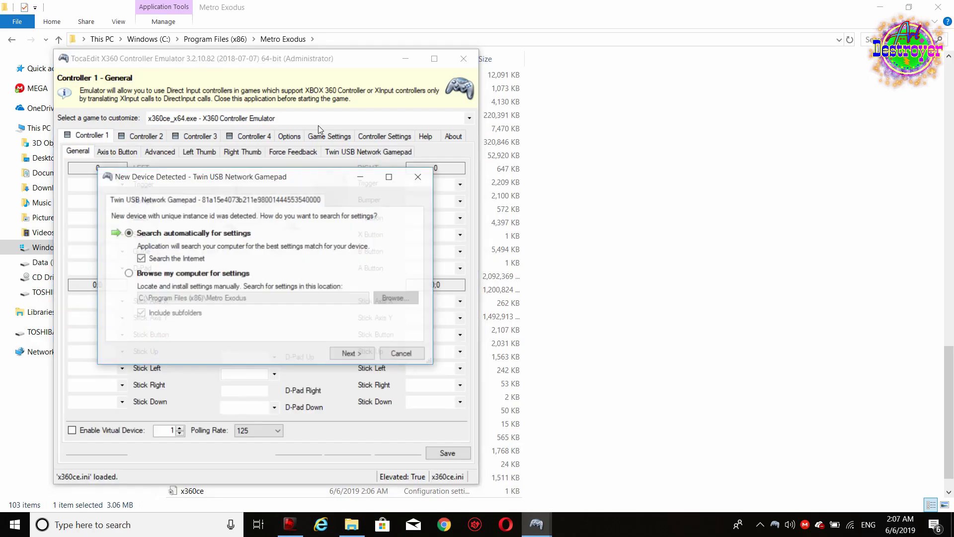
Step: Dismiss the new-device dialogs for the Twin USB Network Gamepad without searching for settings
left_click(409, 178)
left_click(419, 175)
left_click(548, 300)
left_click(548, 303)
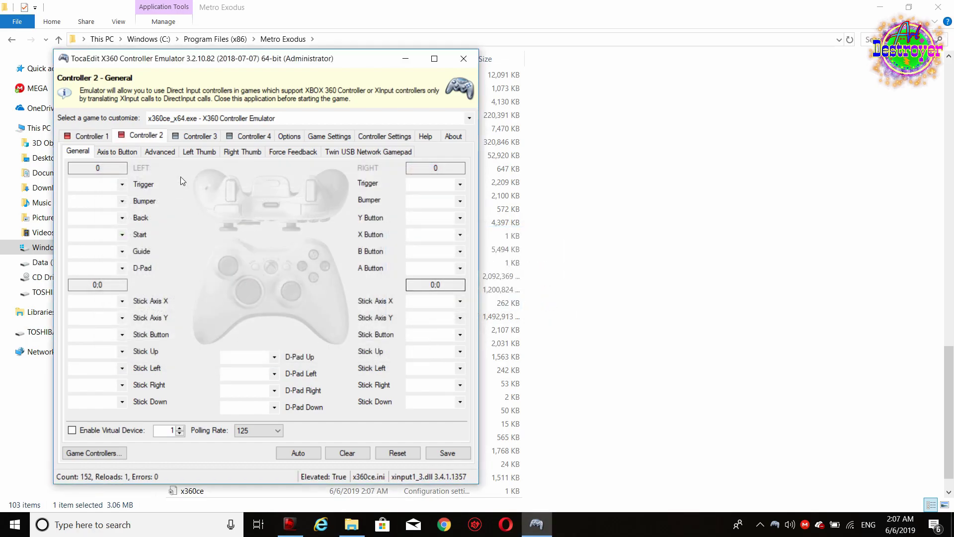
Step: Fill in Controller 1's button and axis mapping automatically
left_click_drag(203, 58, 369, 48)
left_click(249, 124)
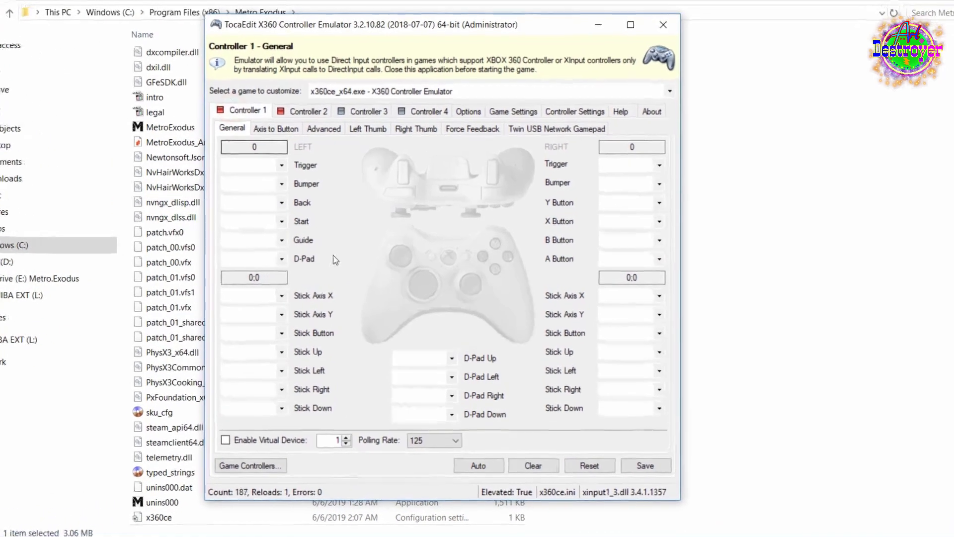
left_click(478, 465)
left_click(470, 288)
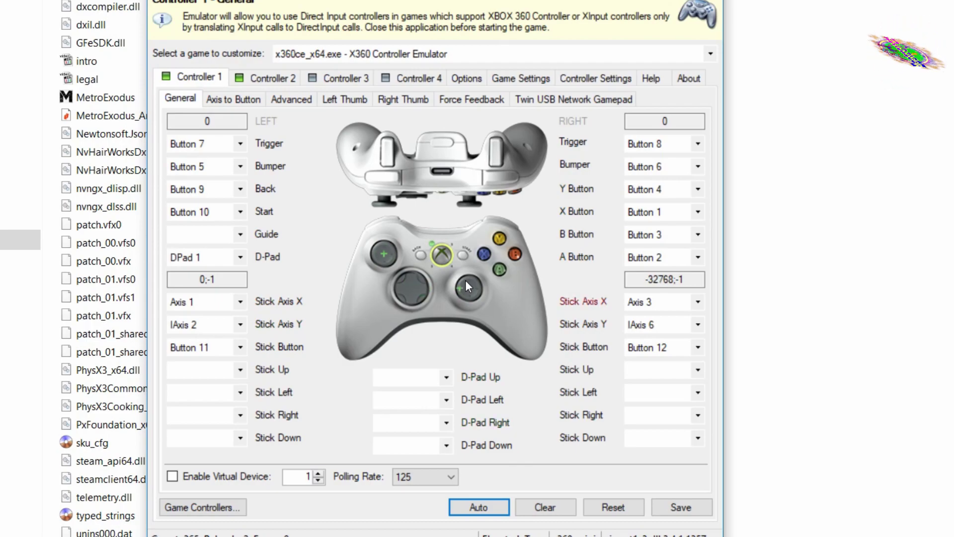
Step: Record new right stick inputs for Controller 1: HAxis 6 for Stick Axis X and IHAxis 3 for Stick Axis Y
left_click(695, 304)
left_click(672, 342)
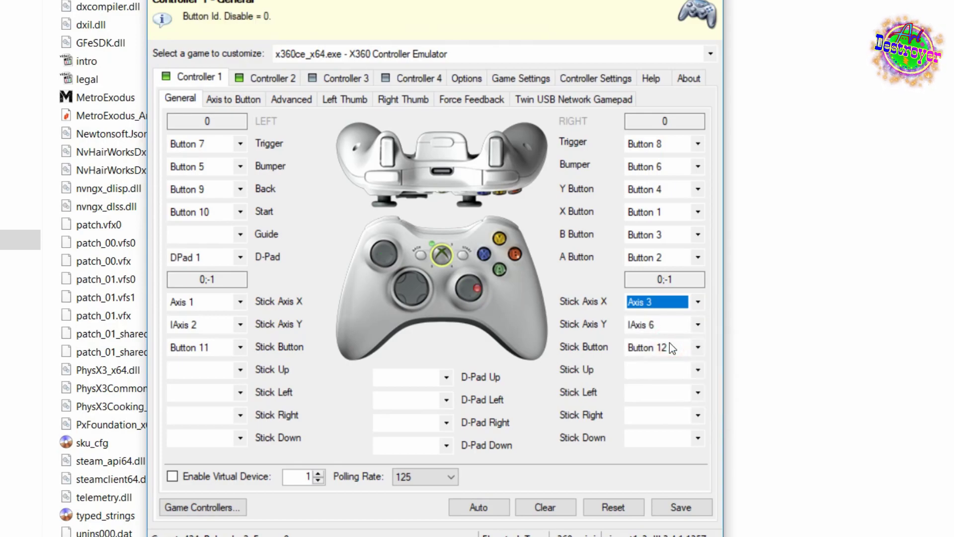
left_click(697, 324)
left_click(672, 360)
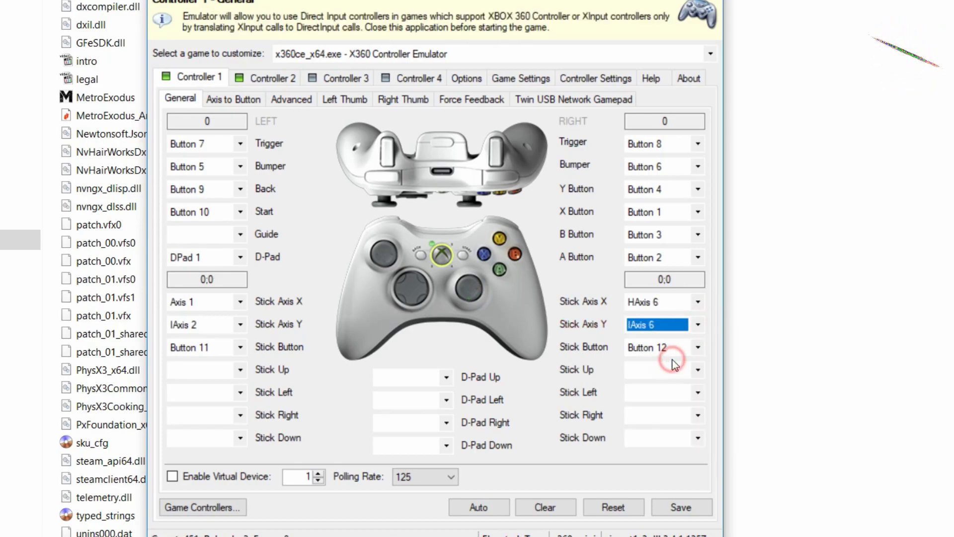
Step: Record Button 1 for Y, Button 4 for X, Button 2 for B and Button 3 for A, and save Controller 1's mapping
left_click(697, 189)
left_click(685, 227)
left_click(699, 205)
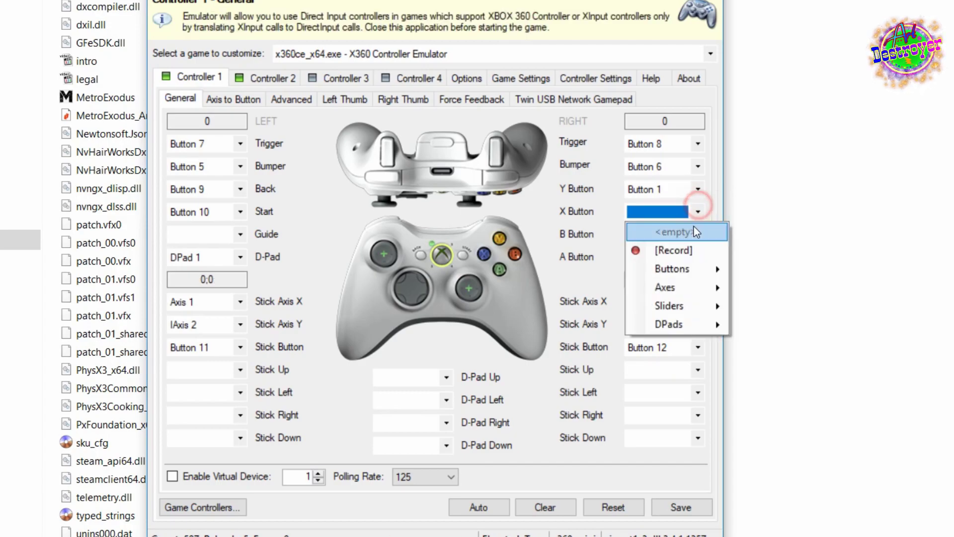
left_click(686, 247)
left_click(697, 237)
left_click(671, 279)
left_click(698, 256)
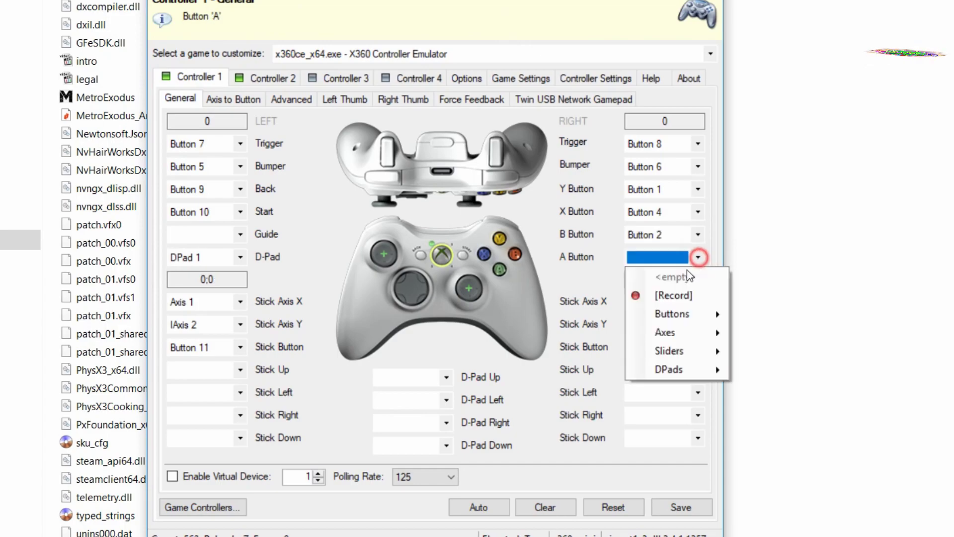
left_click(673, 295)
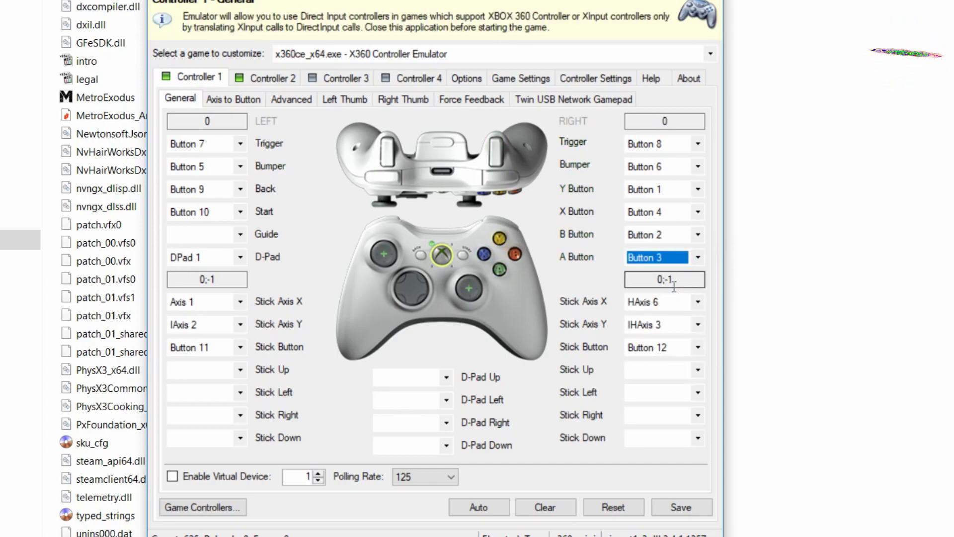
left_click(690, 506)
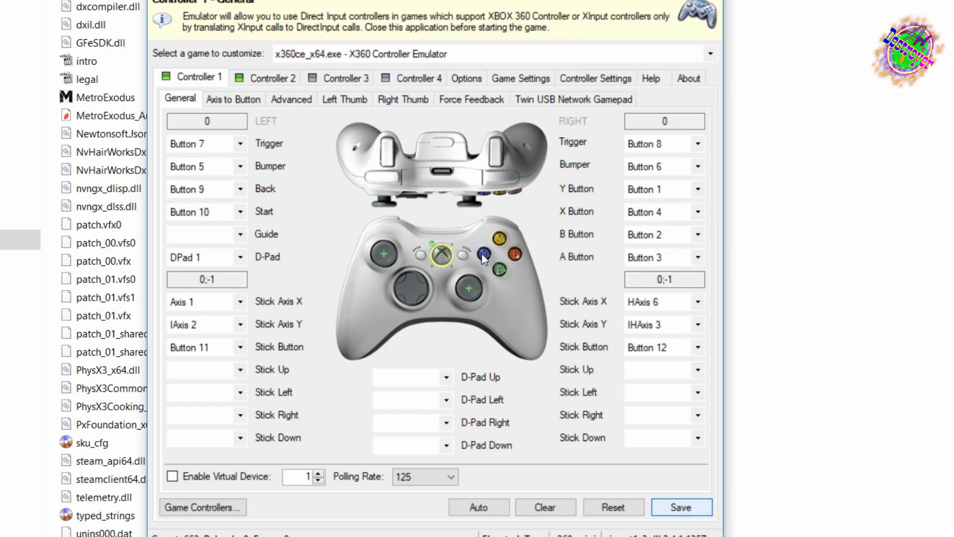
Step: Delete the existing MetroExodus.exe entry from the stored gamepad device settings and confirm the deletion
left_click(592, 80)
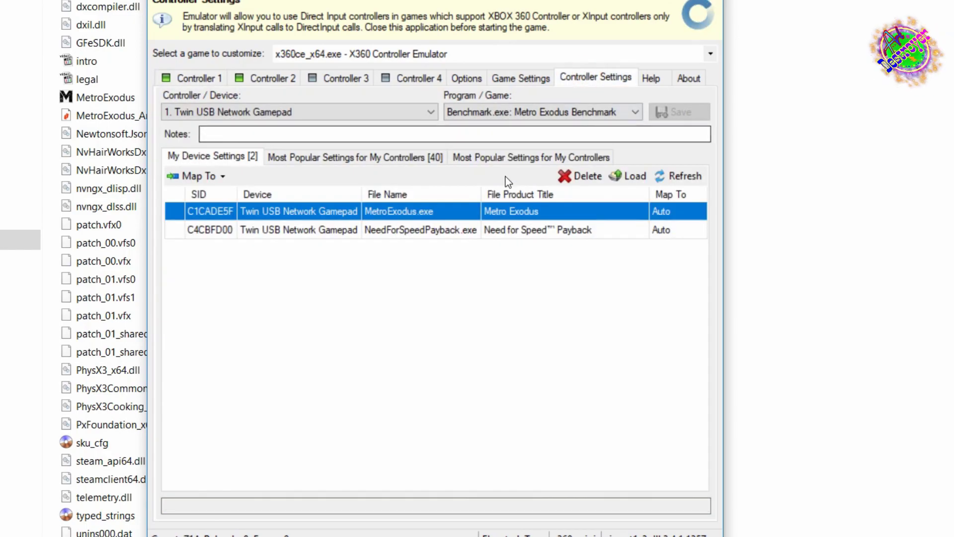
left_click(572, 178)
left_click(440, 292)
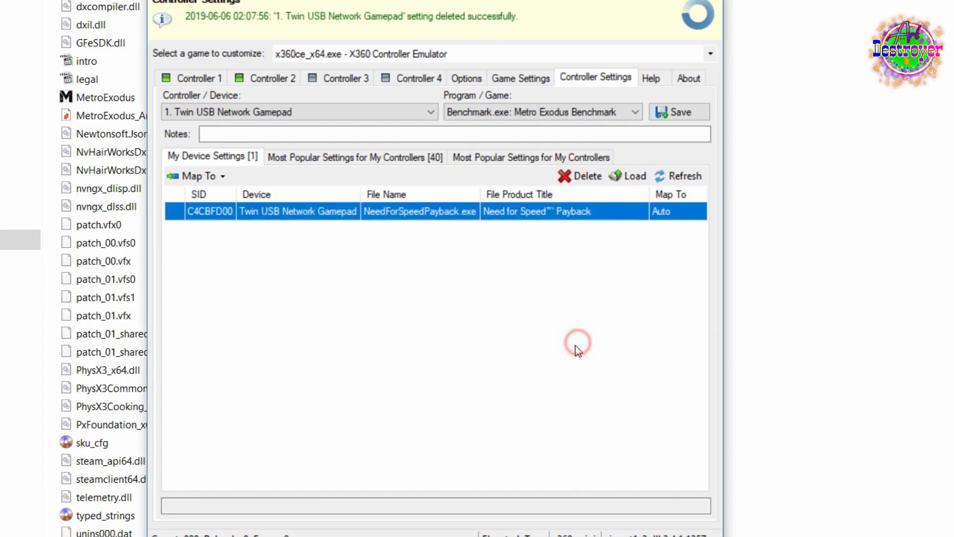
Step: Save the Twin USB Network Gamepad's controller settings for the program MetroExodus.exe: Metro Exodus
left_click(618, 112)
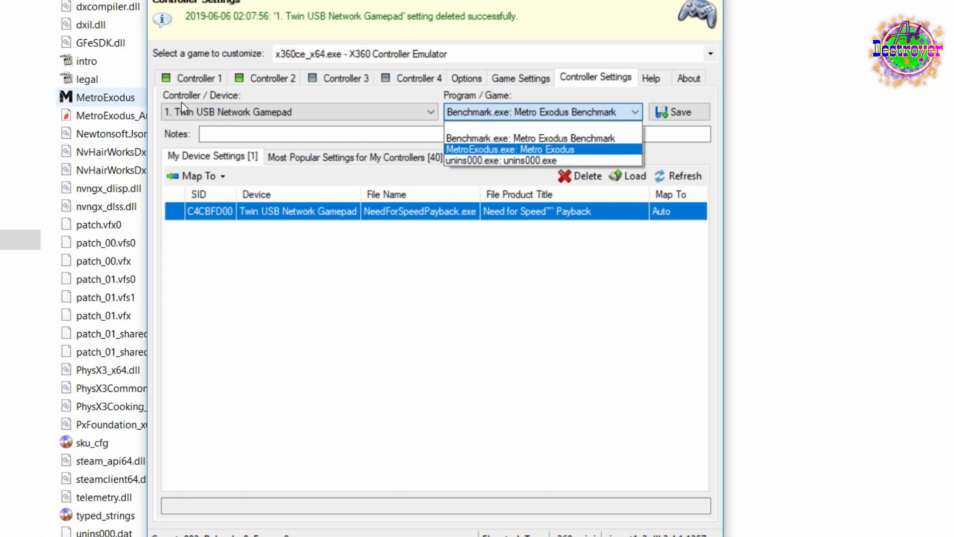
left_click(558, 150)
left_click(699, 114)
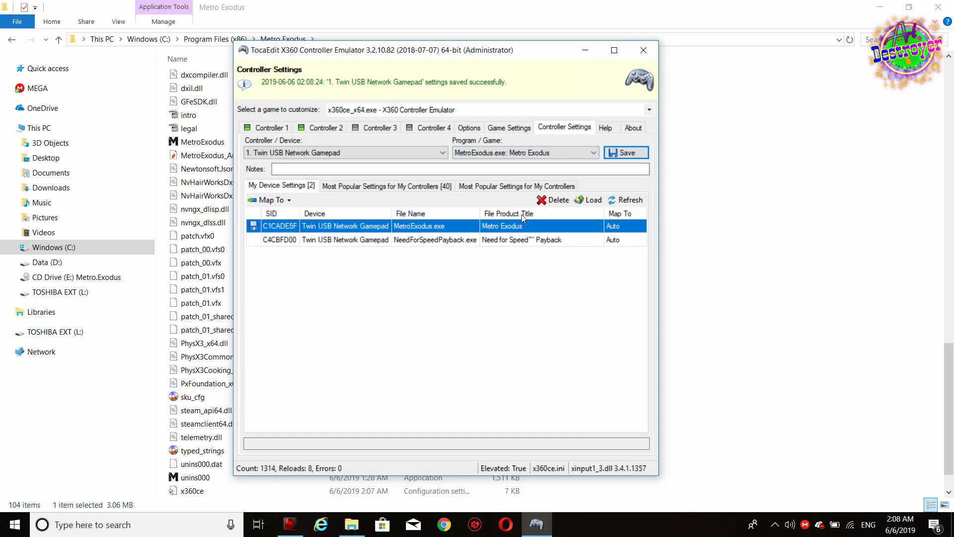
Step: Apply and synchronize the x360ce_x64.exe game settings to the game folder, adding the missing XInput files
left_click(509, 128)
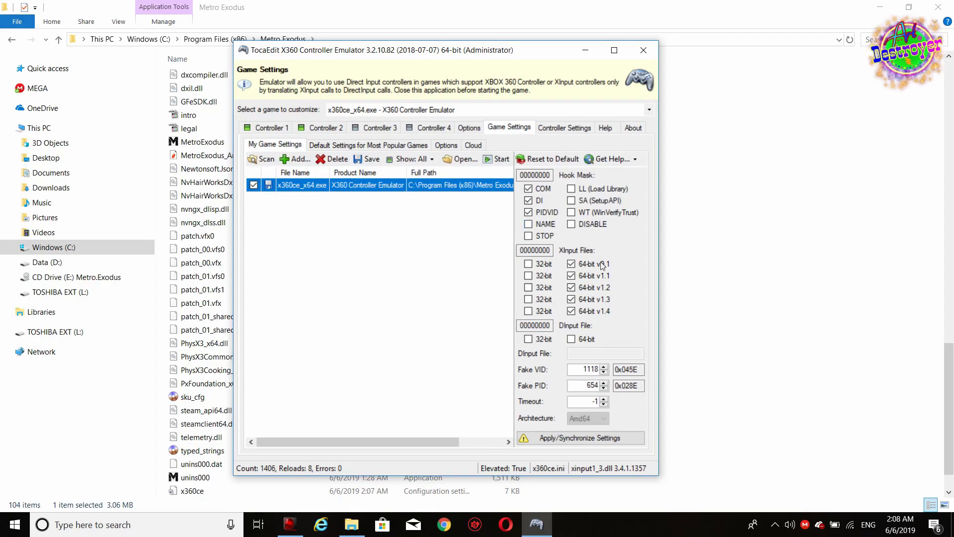
left_click(576, 437)
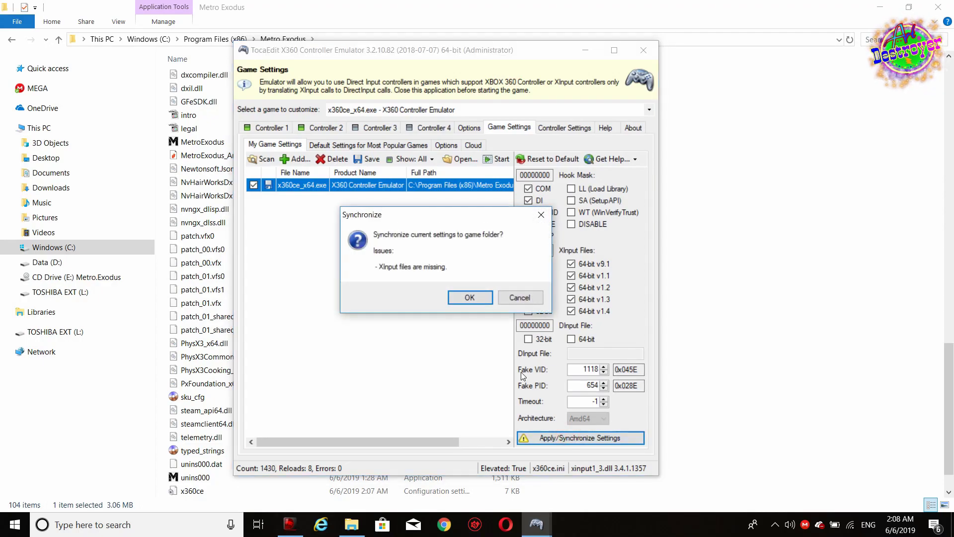
left_click(470, 297)
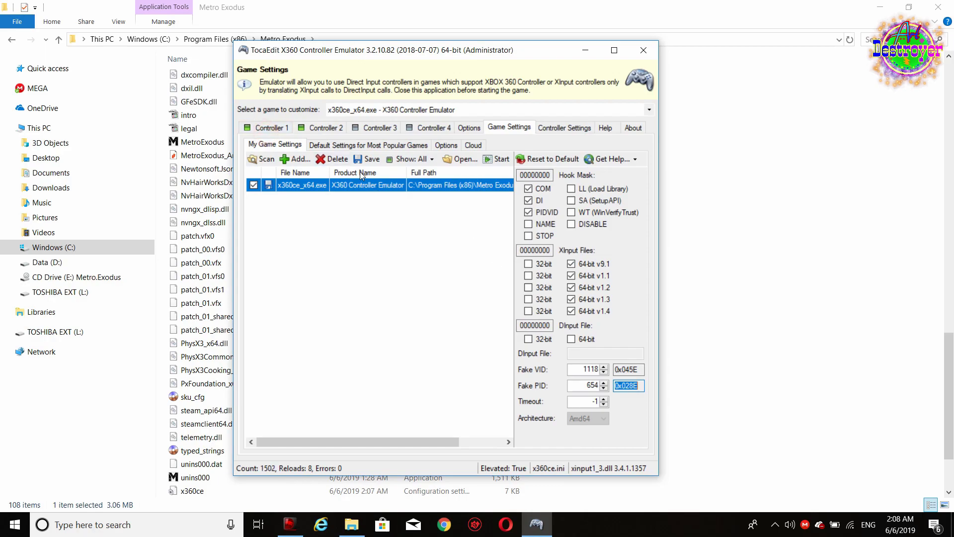
Step: Save Controller 1's mapping once more and close the controller emulator
left_click(272, 128)
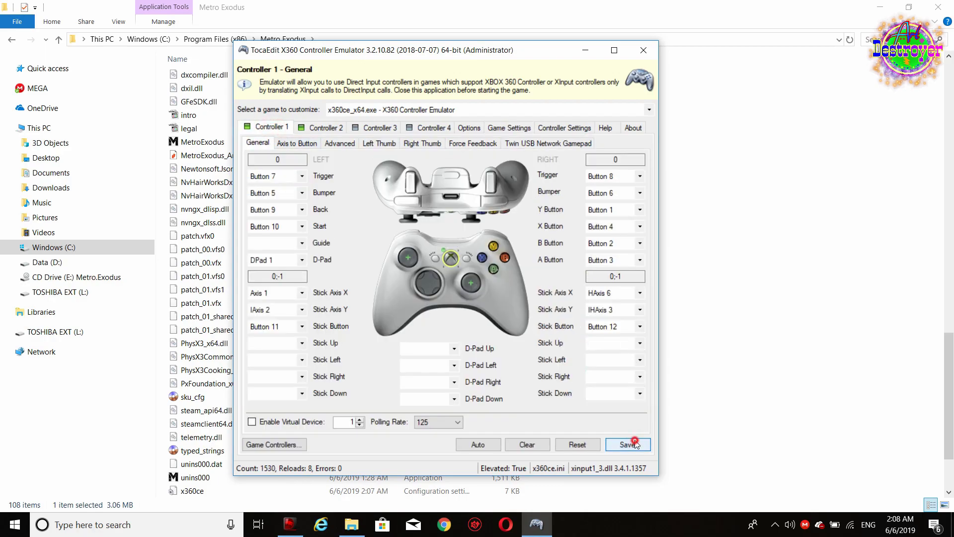
left_click(644, 51)
right_click(768, 145)
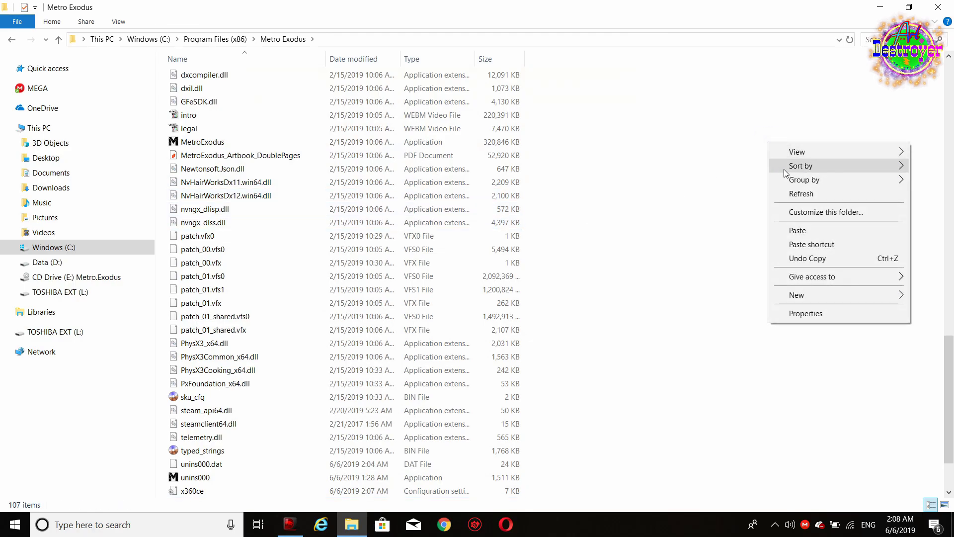
Step: Refresh the Metro Exodus installation folder and locate the MetroExodus application file
left_click(799, 193)
right_click(734, 186)
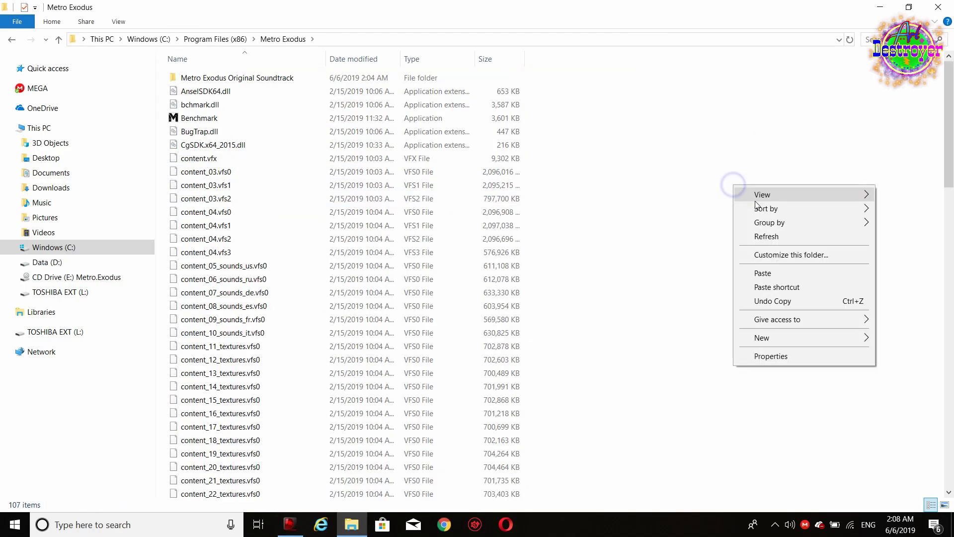
left_click(765, 236)
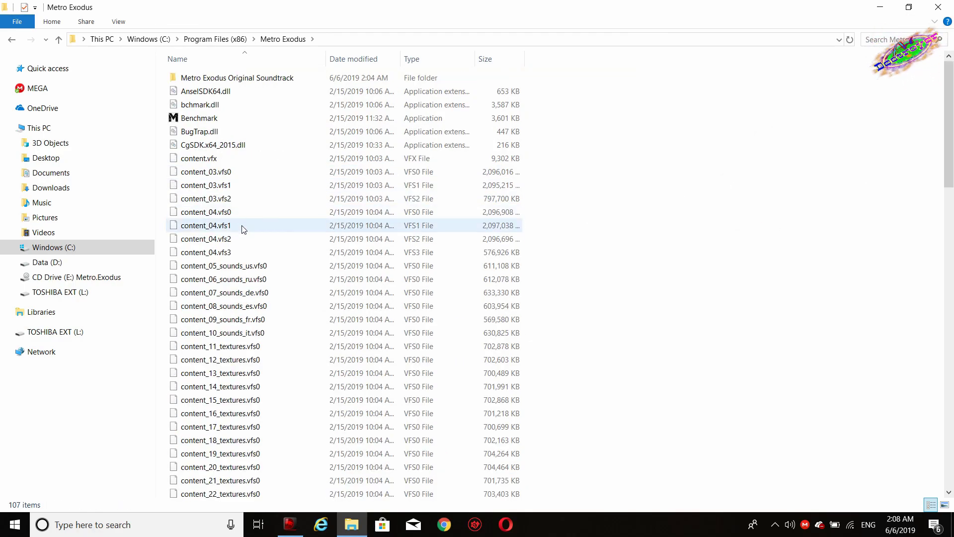
scroll(244, 229, "down", 20)
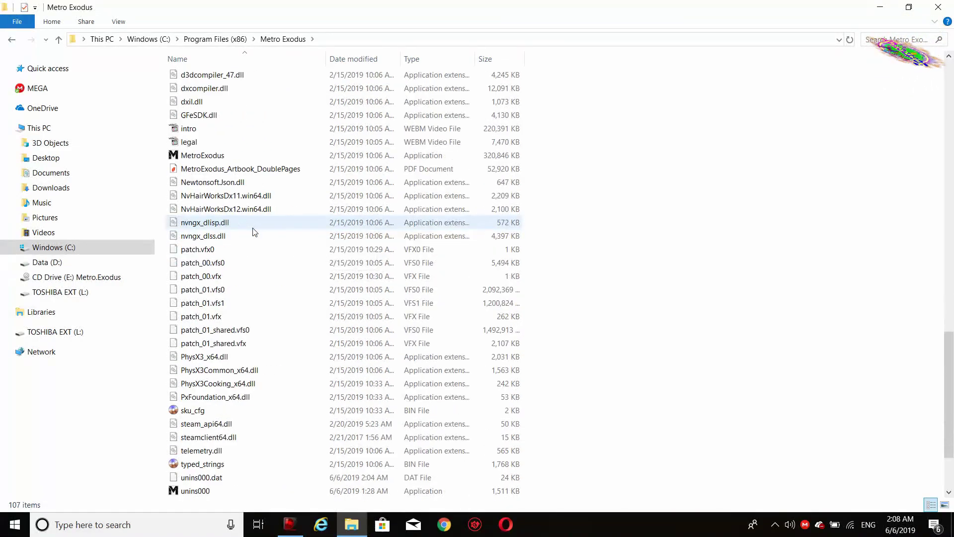
scroll(253, 231, "up", 4)
scroll(239, 230, "down", 2)
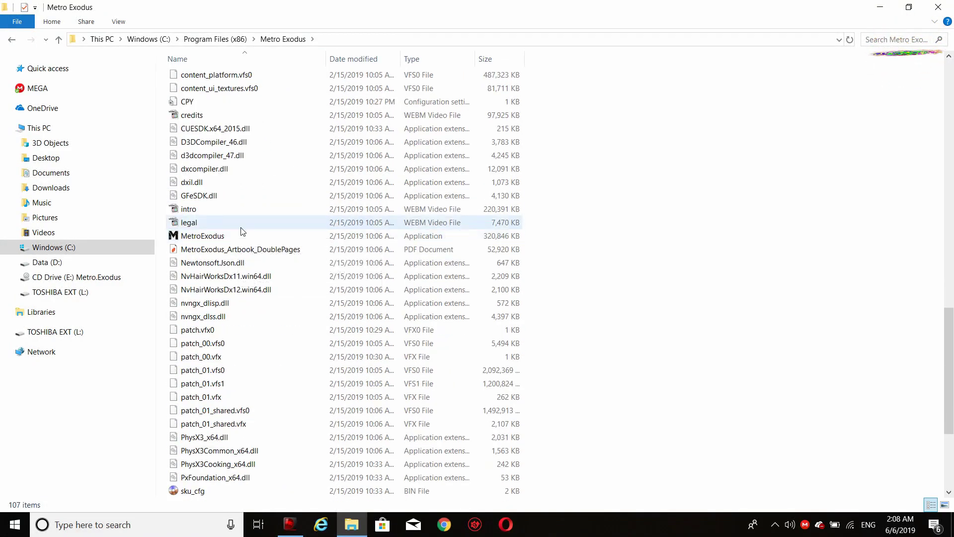
mouse_move(199, 241)
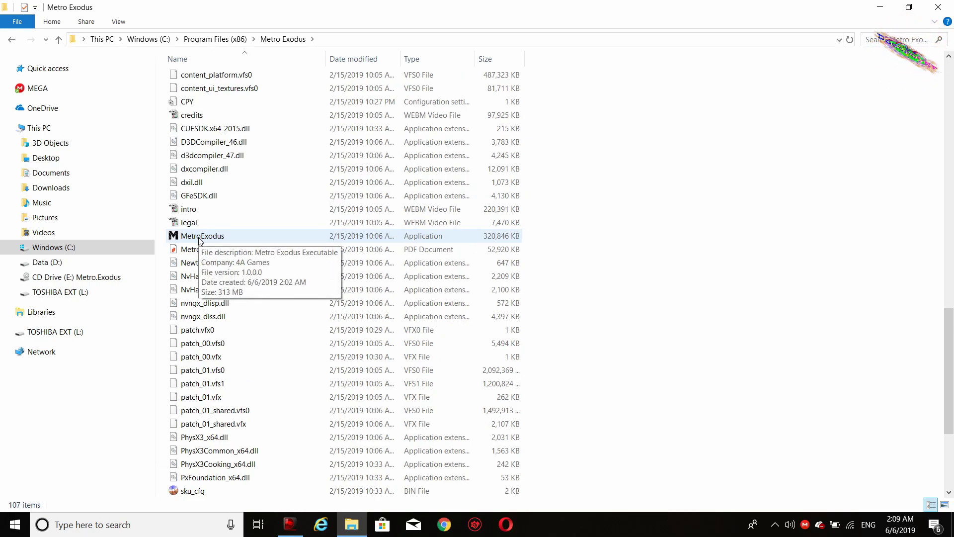
Step: Move the Metro Exodus desktop shortcut beside the other game shortcuts, below speed, and run it as administrator
left_click(879, 6)
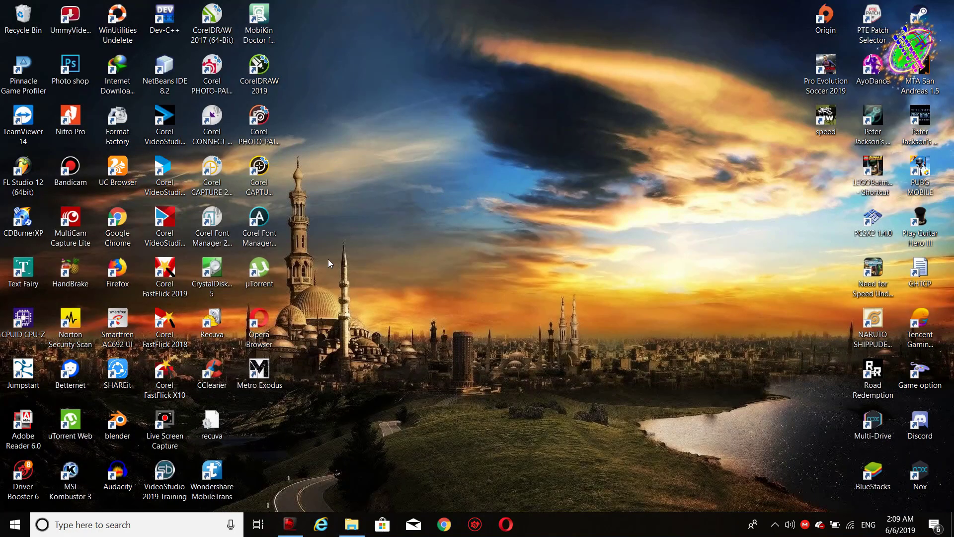
left_click_drag(280, 366, 822, 180)
right_click(822, 175)
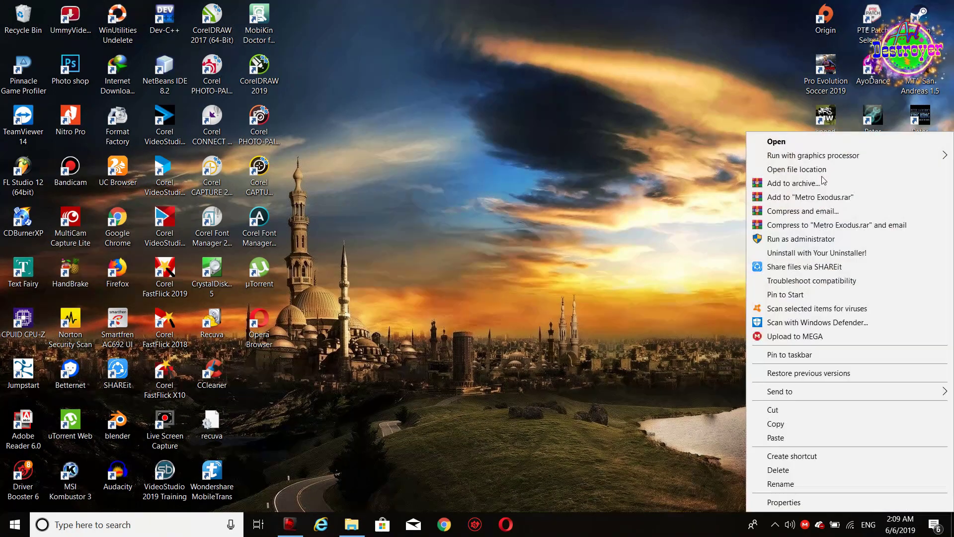
left_click(782, 241)
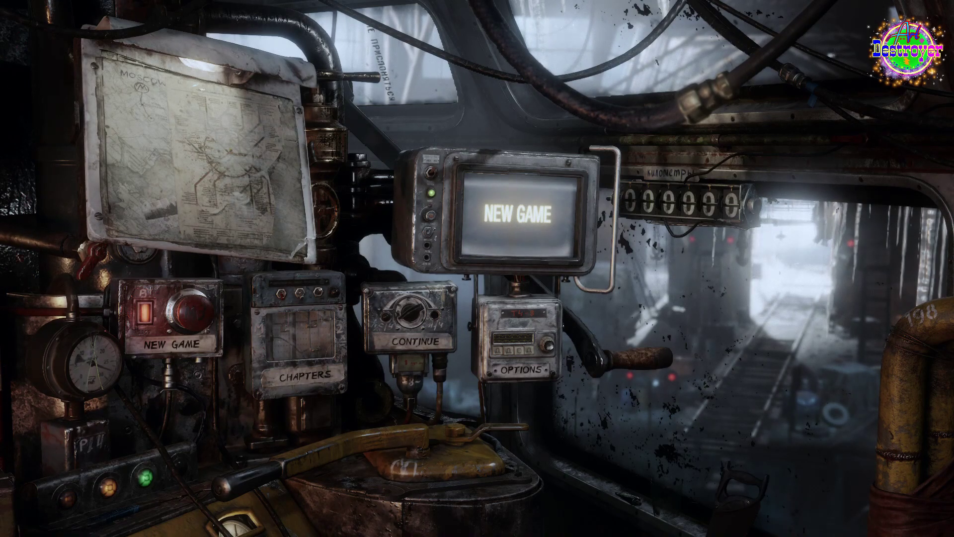
Step: Open the Game Options page from the Options section of the game's main menu
key("Left")
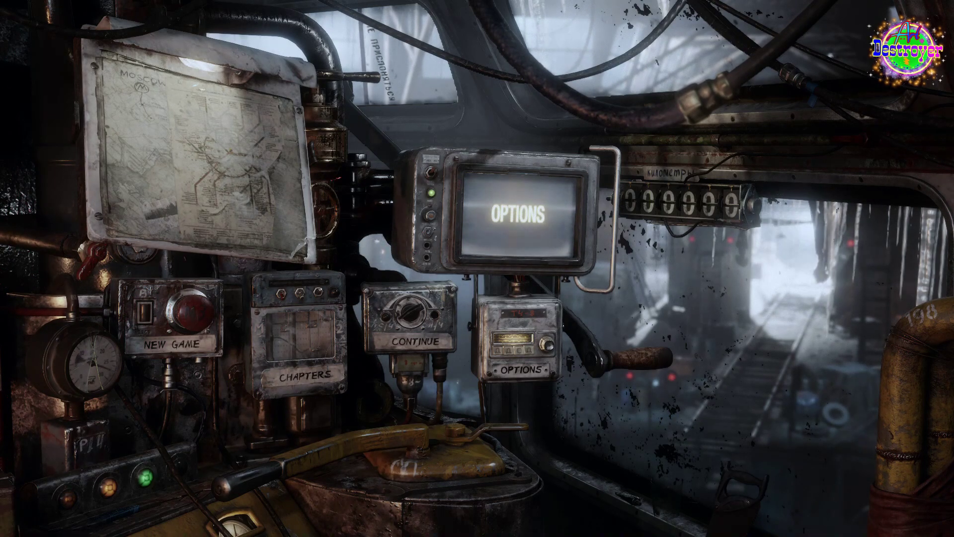
key("Return")
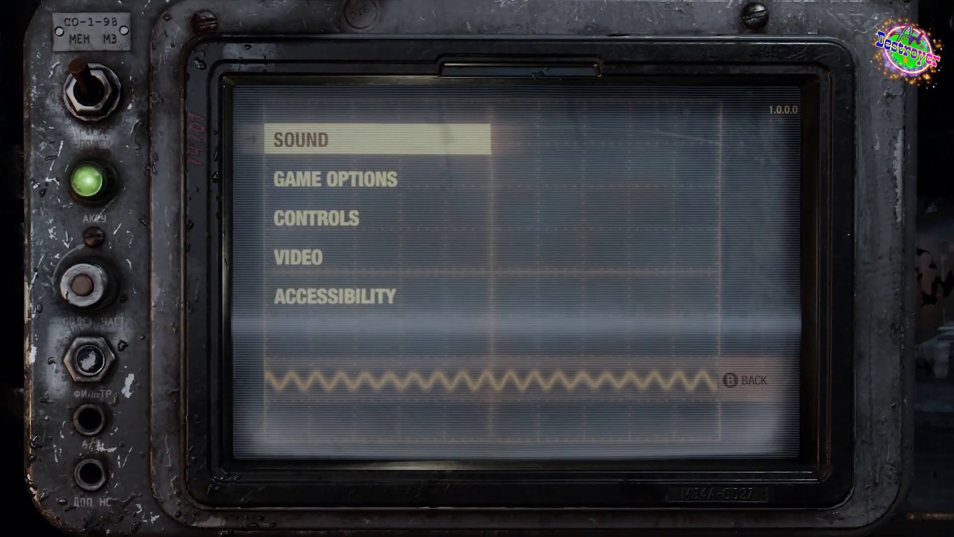
key("Down")
key("Down")
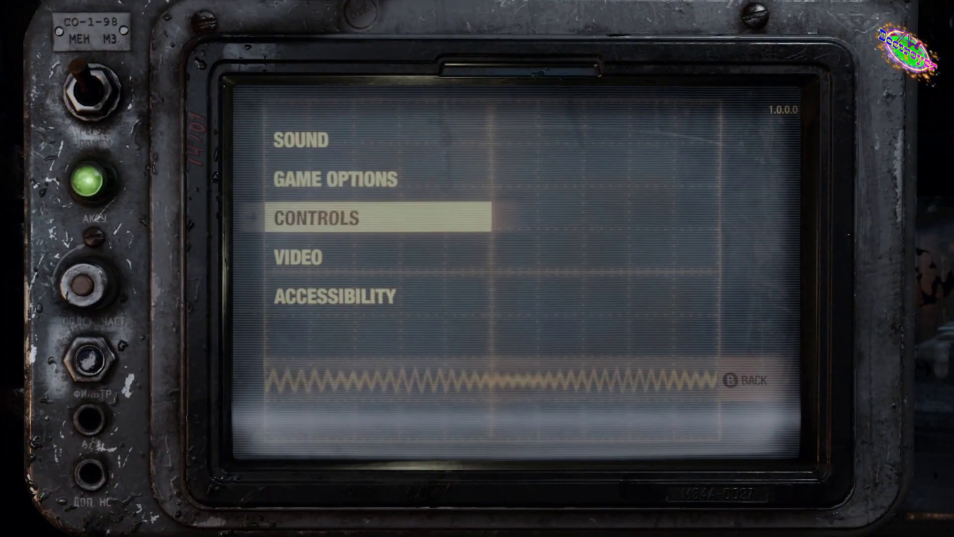
key("Up")
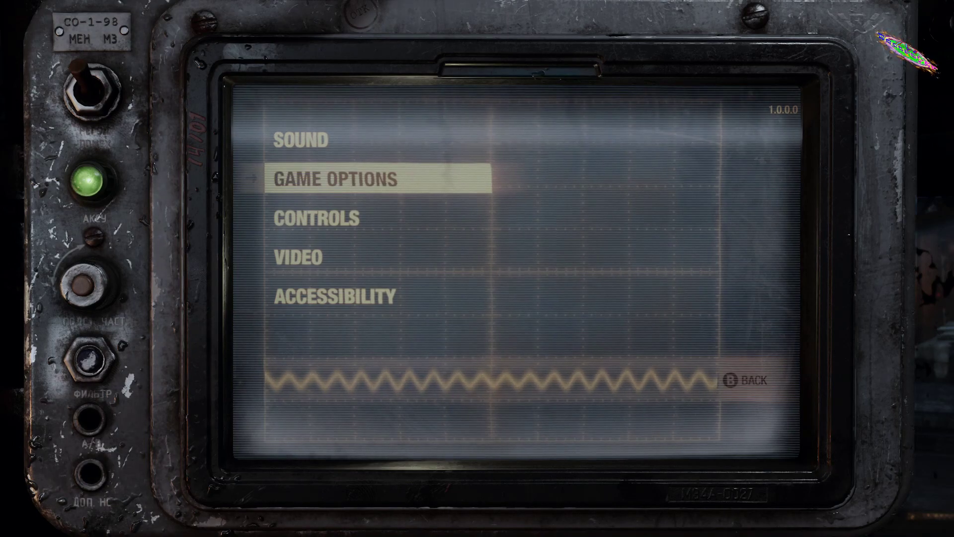
key("Return")
Step: Set the Controller option to PS4 and return to the options list
key("Down")
key("Down")
key("Down")
key("Down")
key("Down")
key("Down")
key("Down")
key("Down")
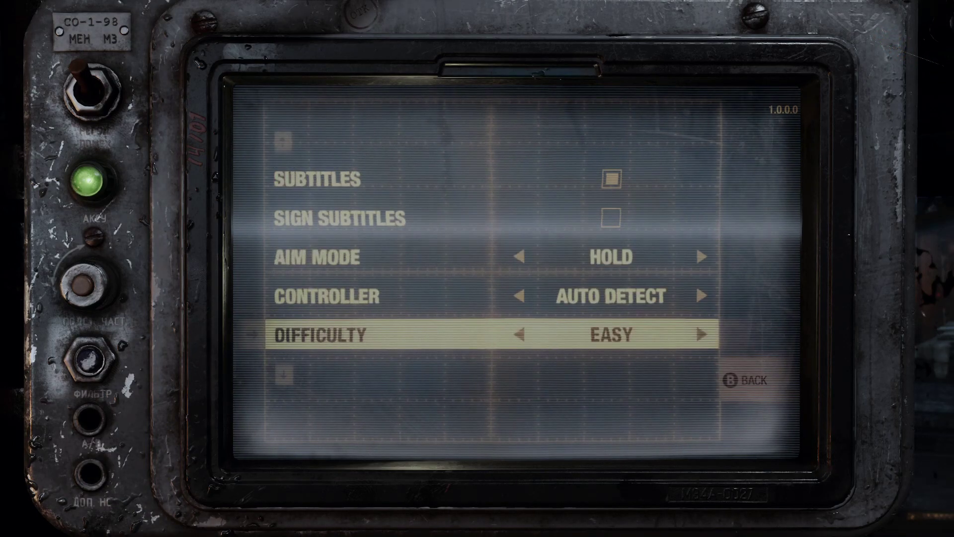
key("Up")
key("Up")
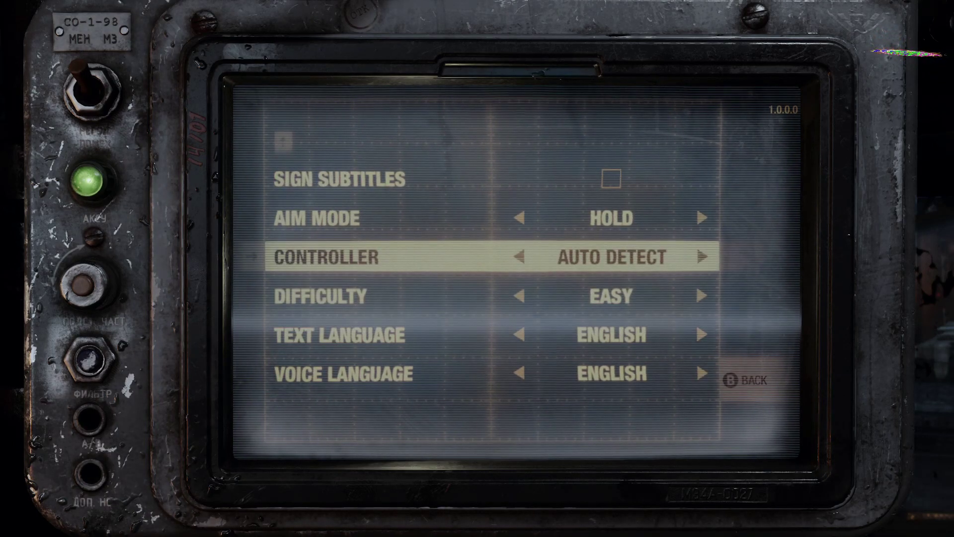
key("Right")
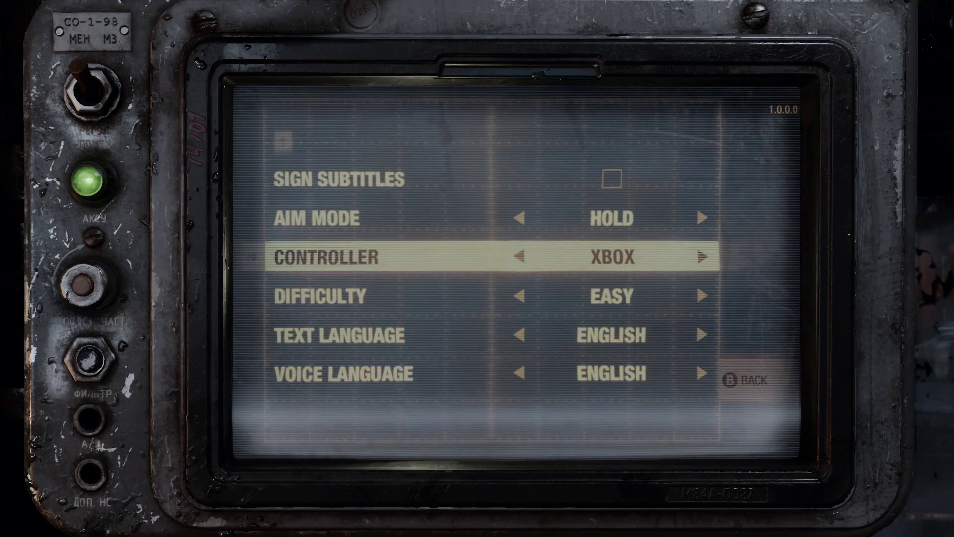
key("Right")
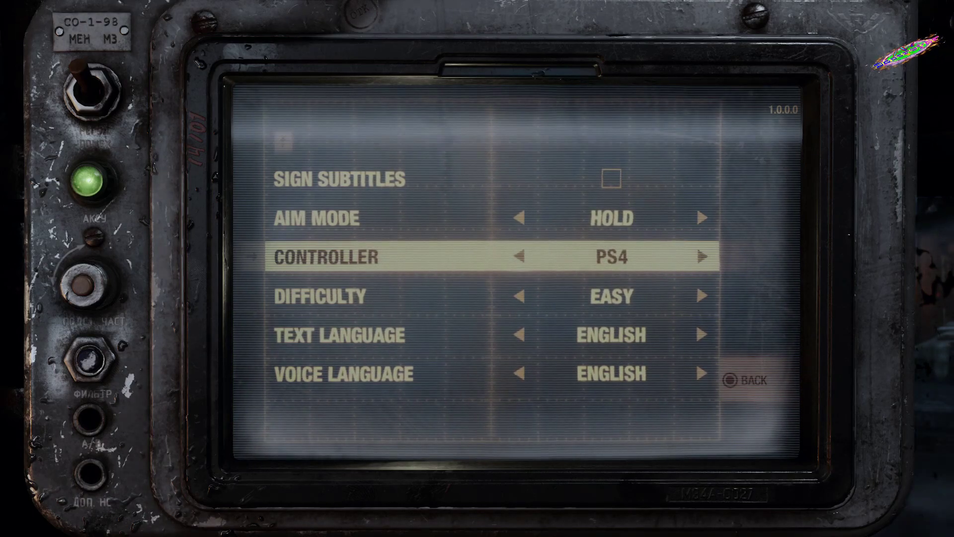
key("Right")
key("Right")
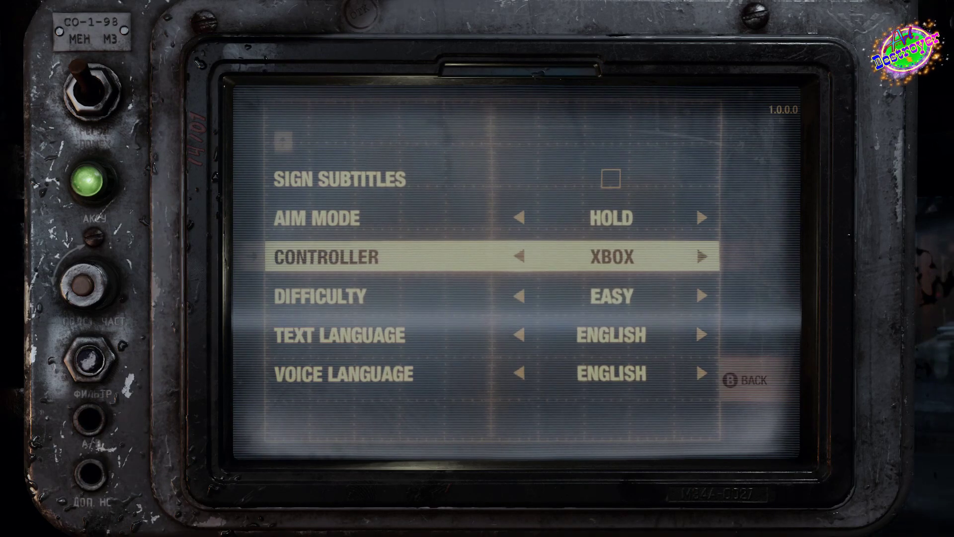
key("Right")
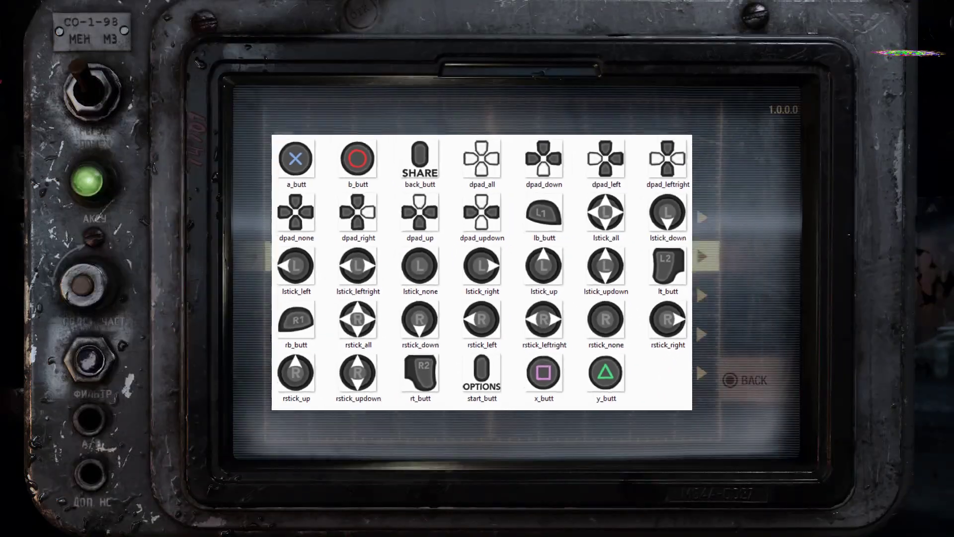
key("Down")
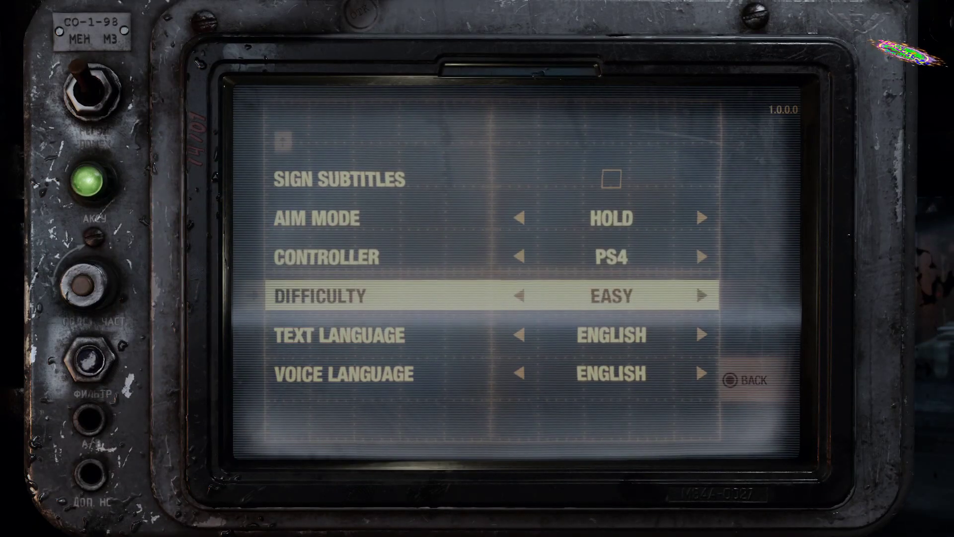
key("Up")
key("Down")
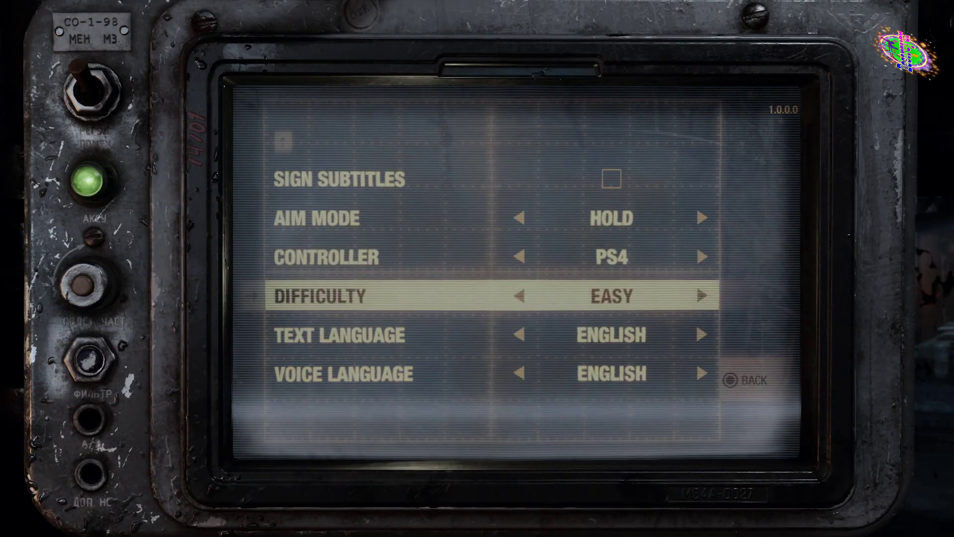
key("Up")
key("Escape")
Step: Open the video settings and review the options from Resolution down to Shading Rate
key("Down")
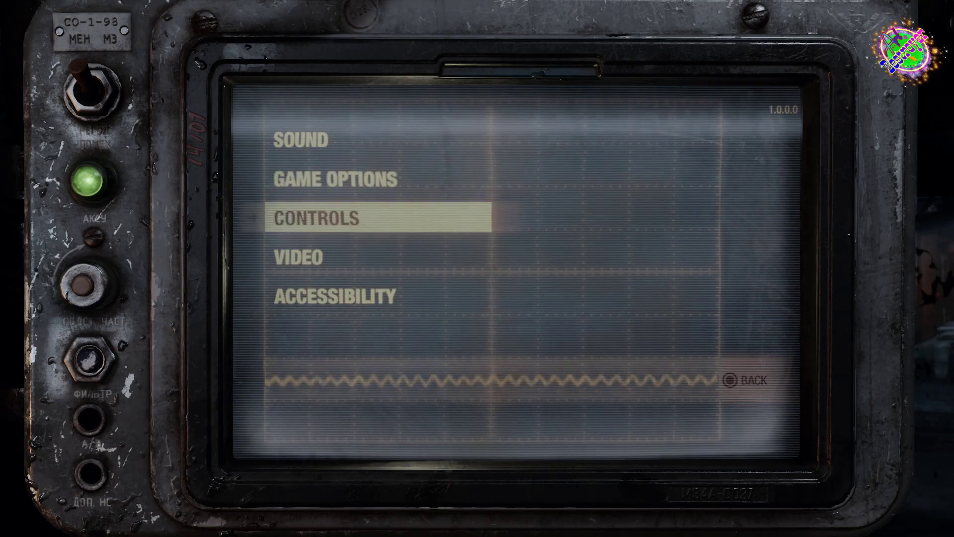
key("Down")
key("Return")
key("Down")
key("Down")
key("Down")
key("Down")
key("Down")
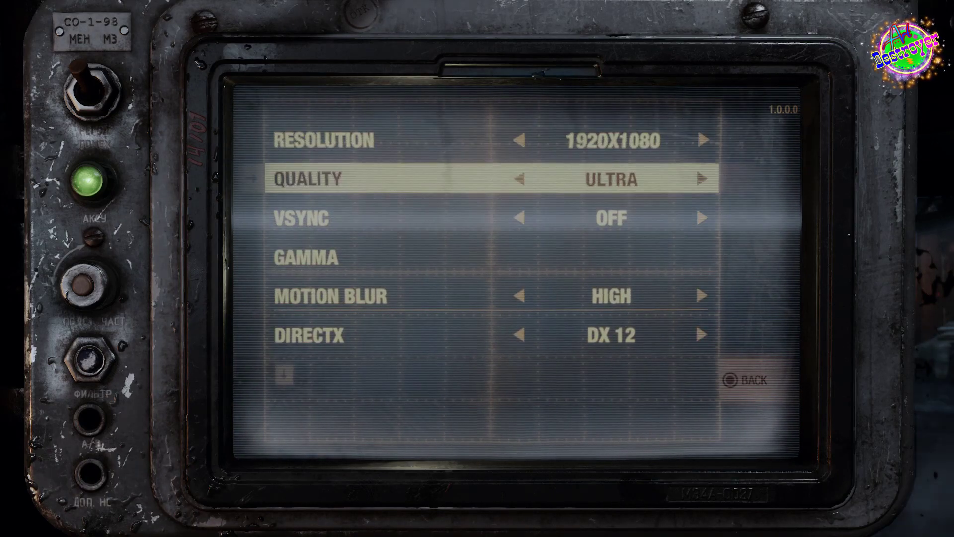
key("Down")
key("Down")
key("Down")
key("Down")
key("Down")
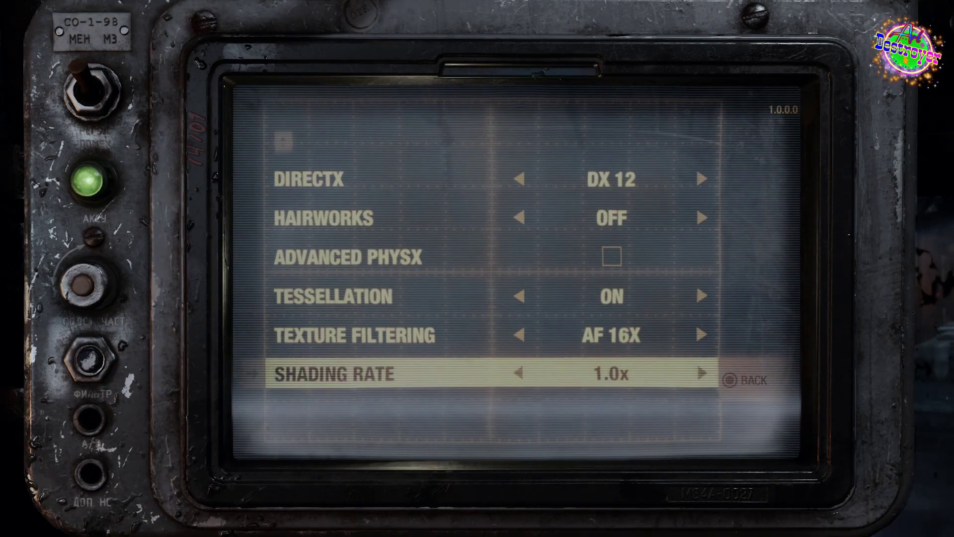
Step: Try the Extreme quality preset in the video settings and set Quality back to Ultra
key("Up")
key("Up")
key("Up")
key("Up")
key("Up")
key("Up")
key("Up")
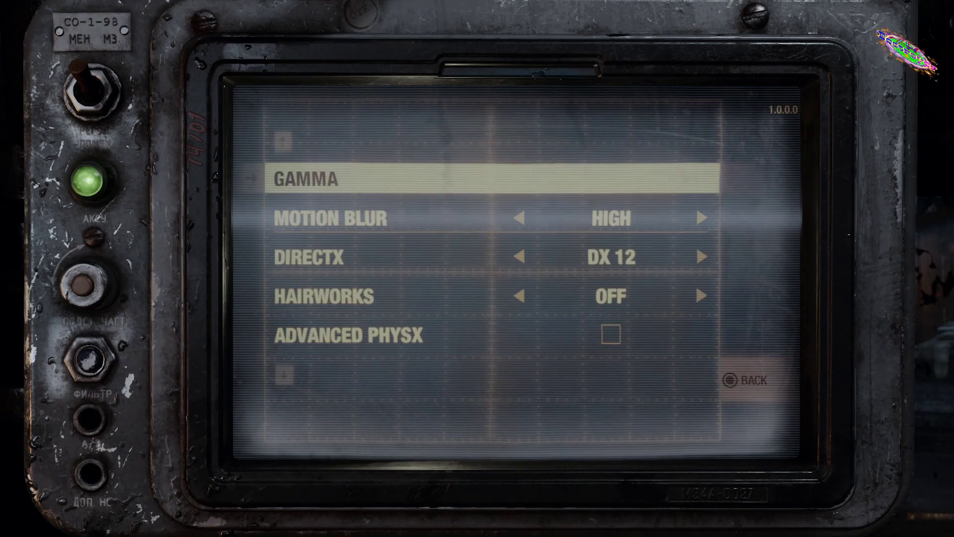
key("Up")
key("Up")
key("Up")
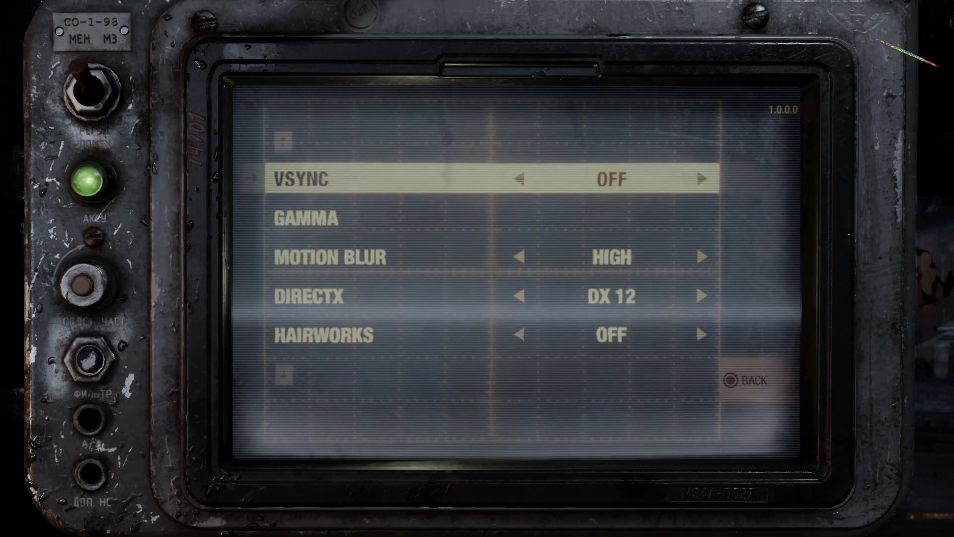
key("Down")
key("Right")
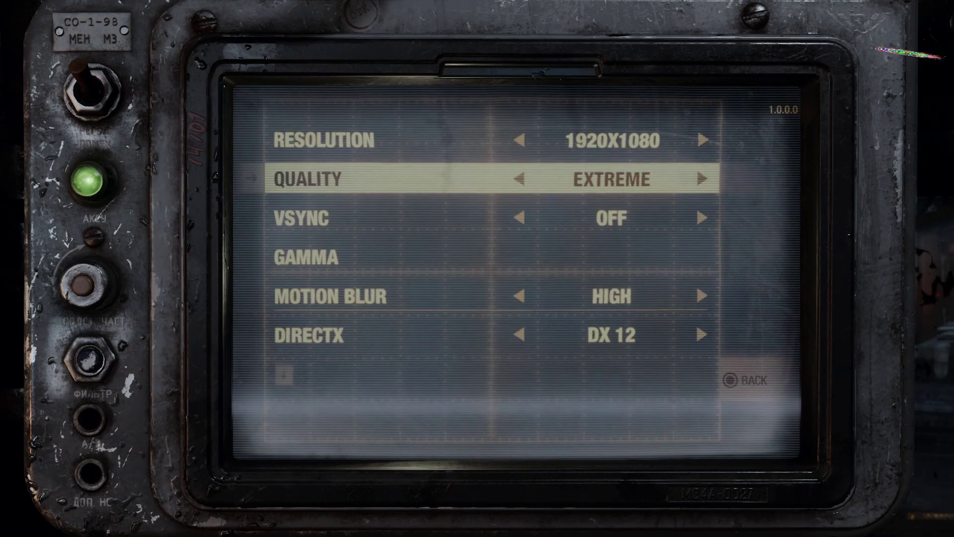
key("Left")
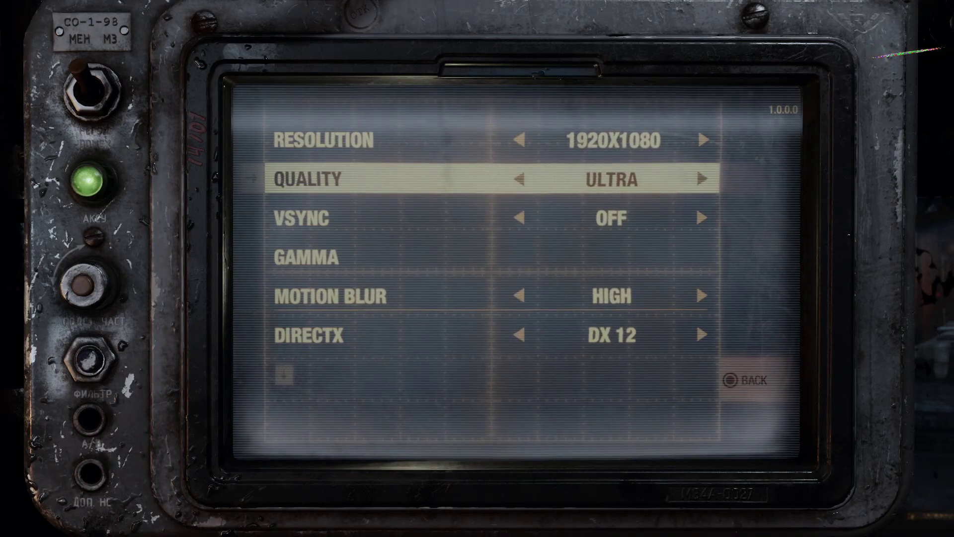
Step: Review the main video settings between Resolution and Motion Blur
key("Up")
key("Down")
key("Down")
key("Up")
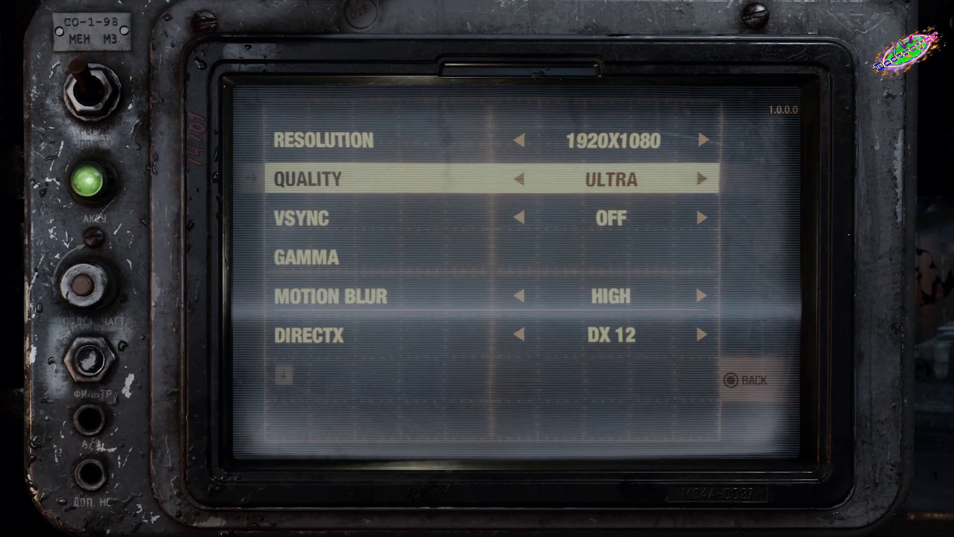
key("Down")
key("Down")
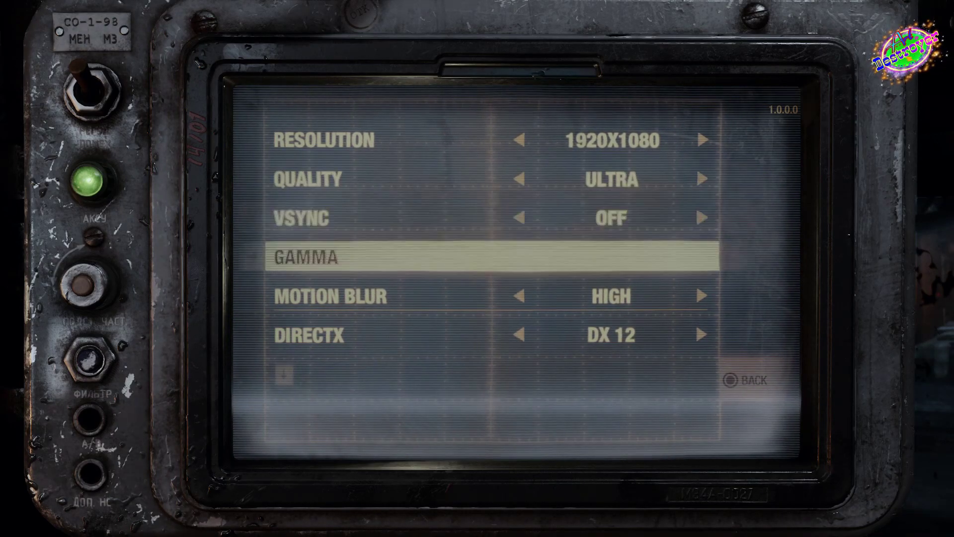
key("Down")
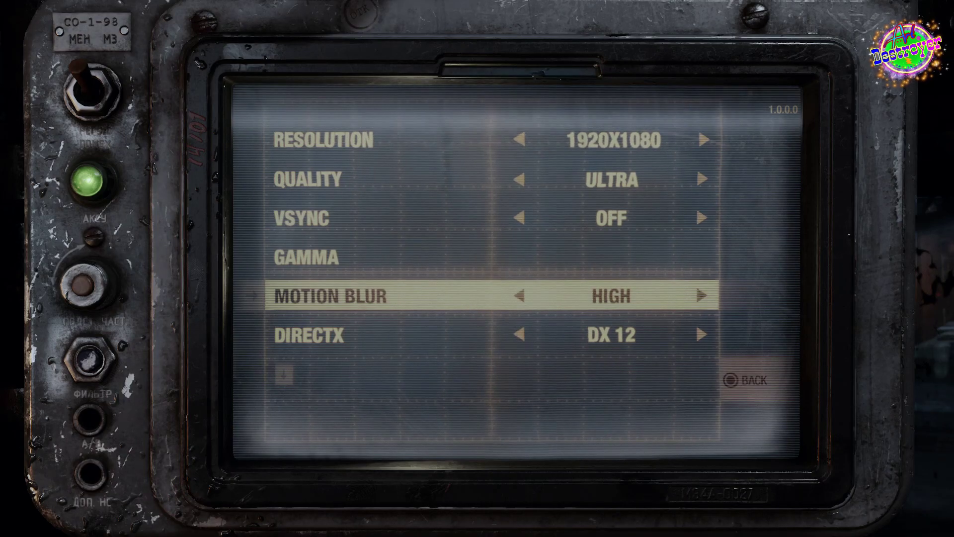
key("Up")
key("Up")
key("Up")
key("Up")
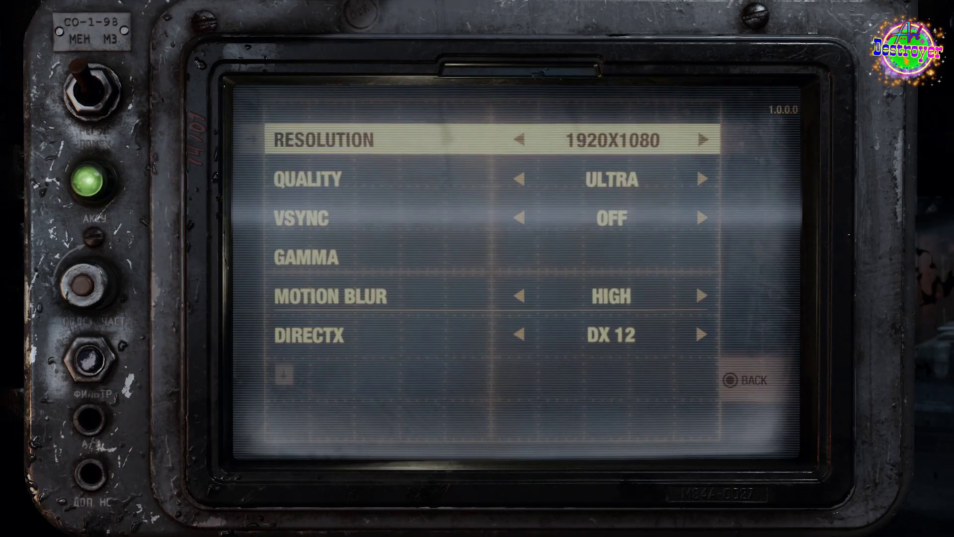